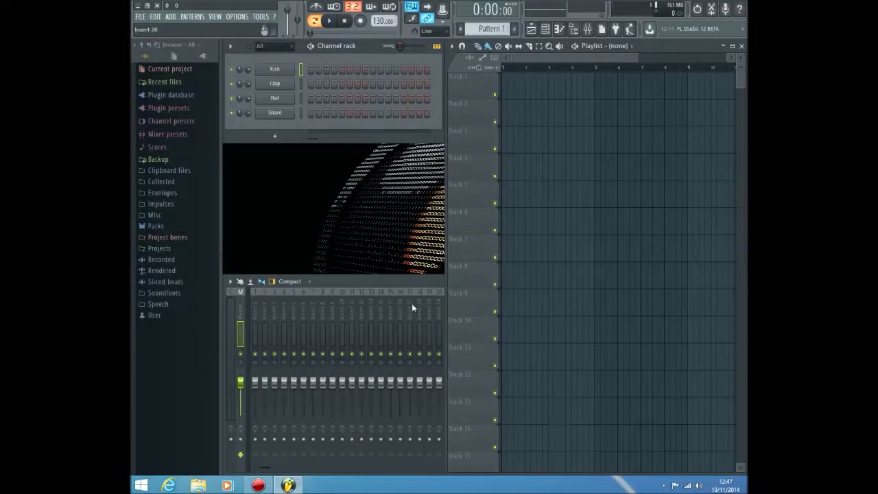
Step: Bring the mixer in front of the playlist
click(417, 281)
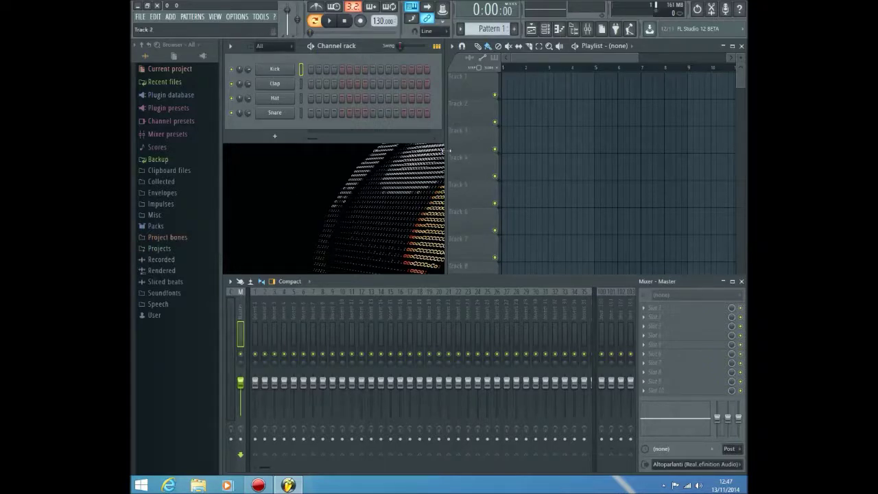
Step: Review the About, Project, Info, Debug, Audio, MIDI and General pages of the settings, and close the window
click(276, 18)
click(301, 164)
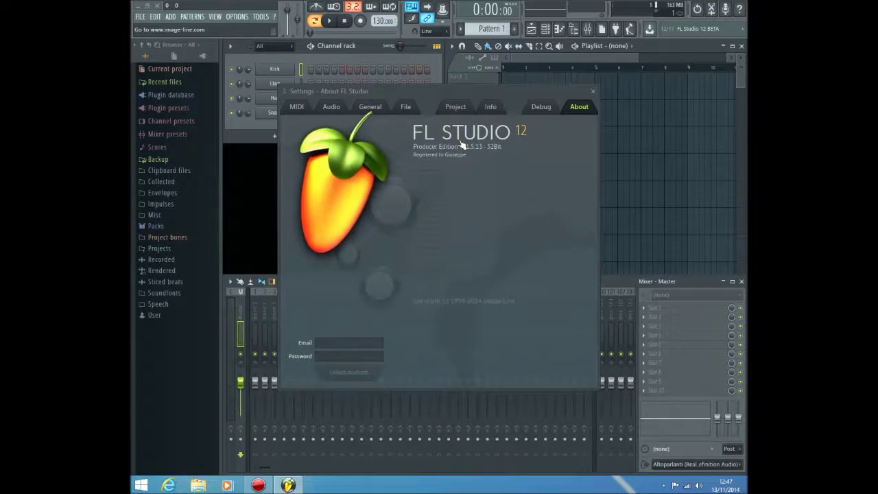
click(461, 108)
click(492, 110)
click(539, 112)
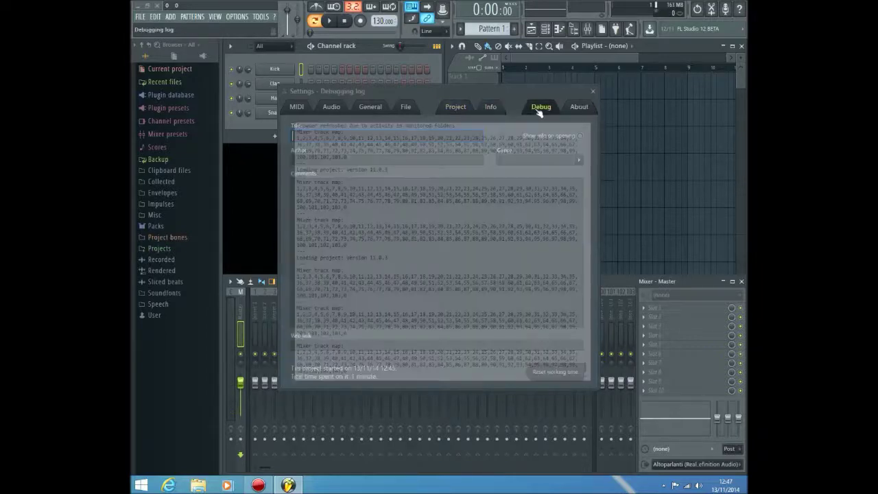
click(338, 109)
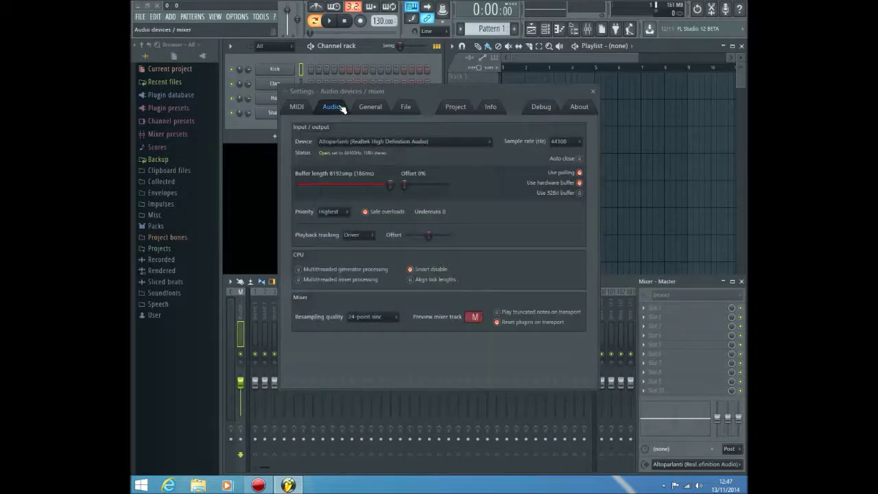
click(305, 108)
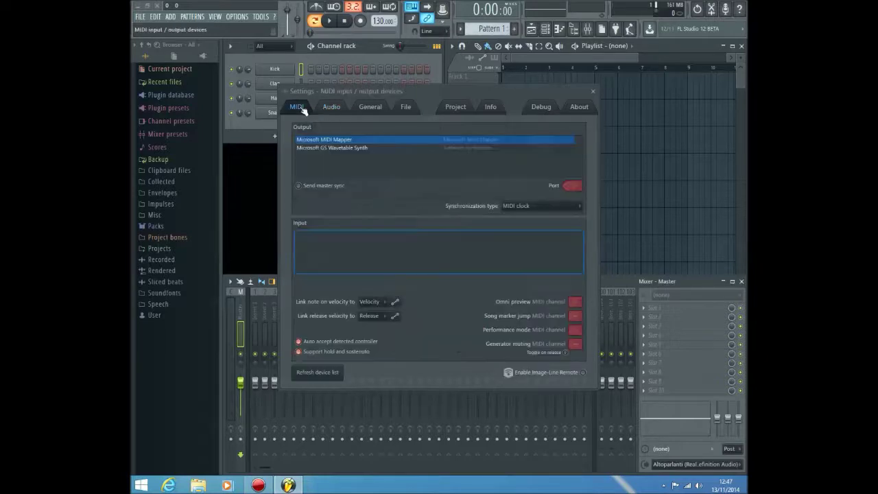
click(369, 107)
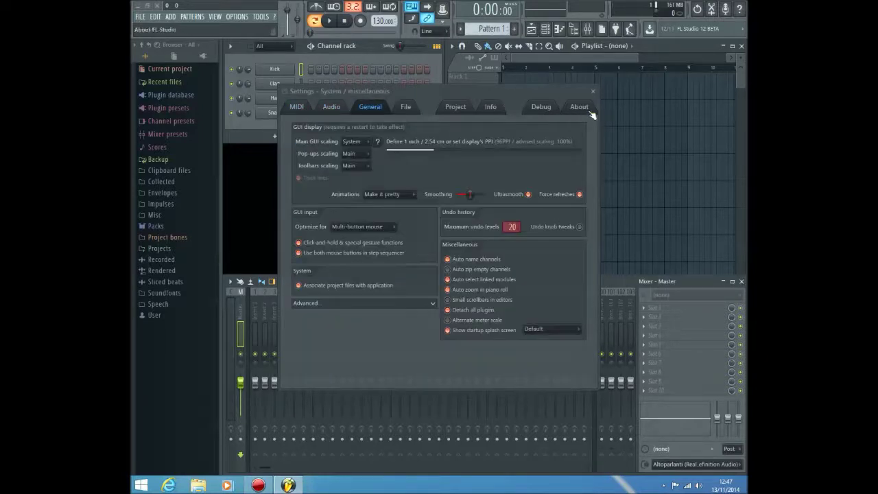
click(593, 90)
Step: Bring the mixer forward and select its Insert 1 and Insert 2 tracks in turn
drag(539, 58, 505, 58)
click(368, 281)
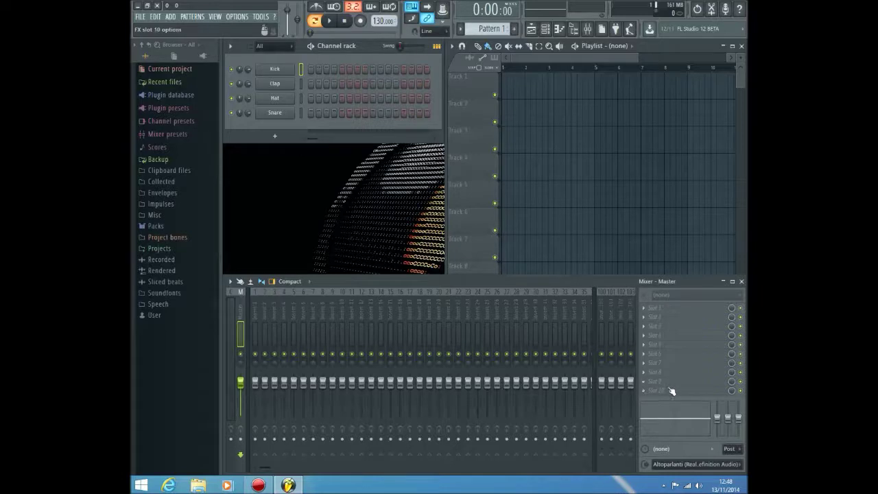
click(275, 139)
click(255, 320)
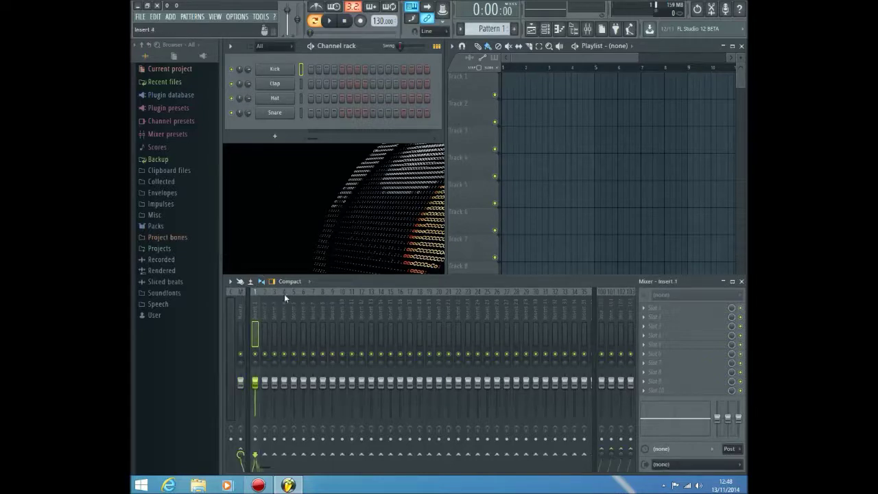
click(265, 333)
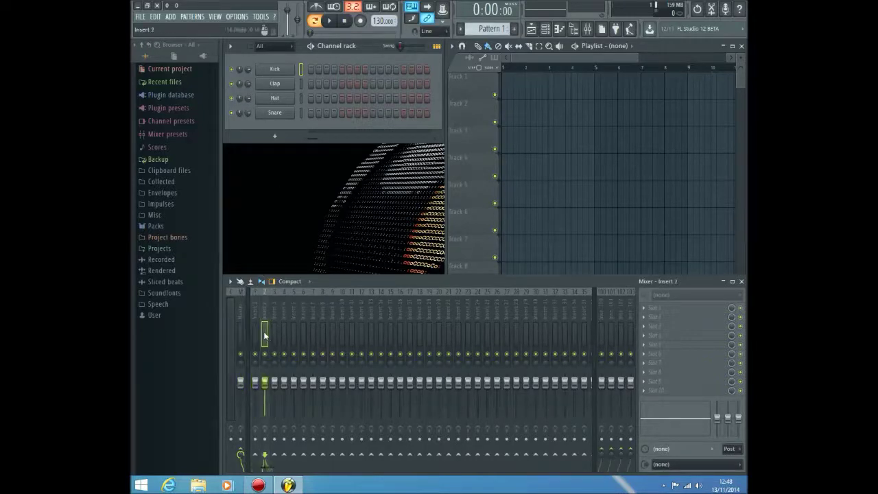
Step: Browse the plugin database down to the Fruity and VST folders of the installed generators
click(203, 58)
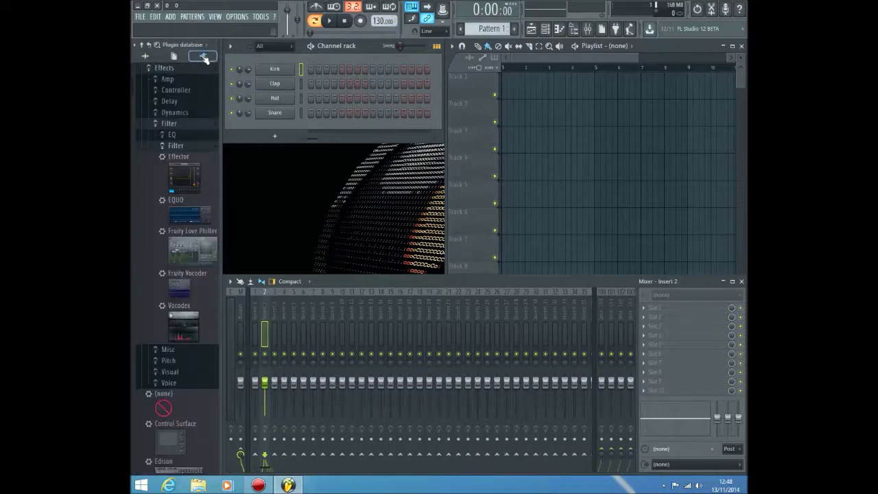
click(199, 57)
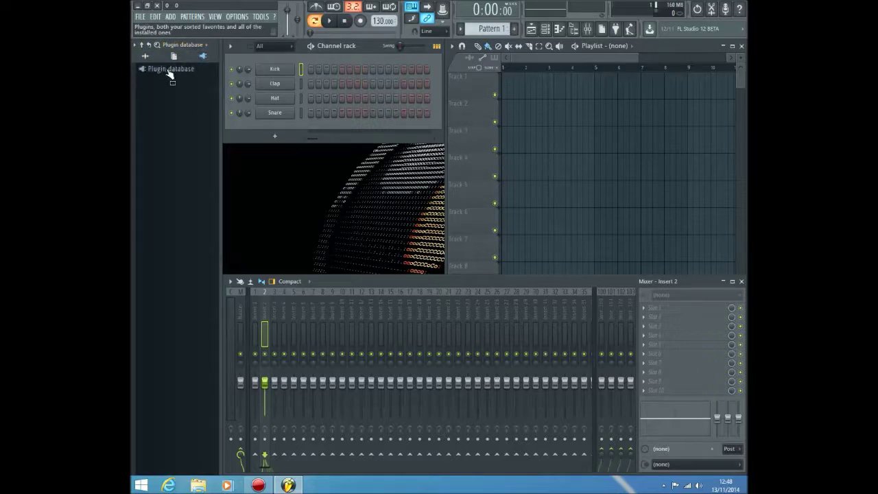
click(169, 72)
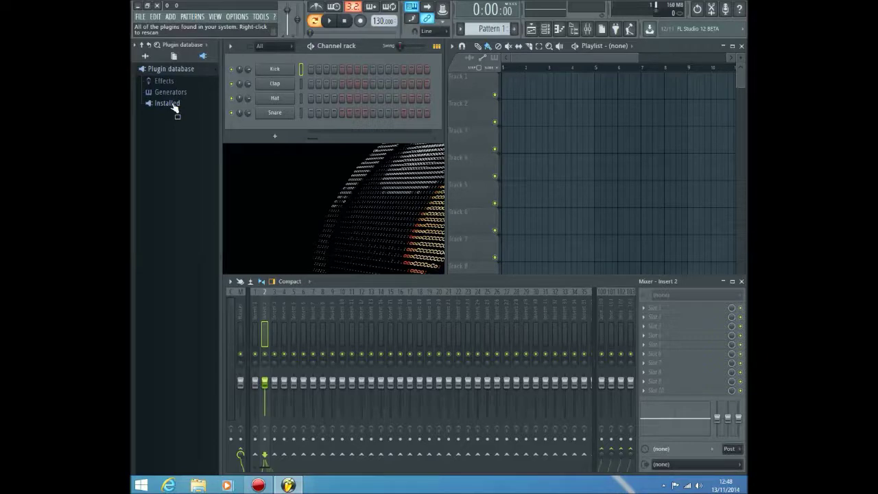
click(174, 107)
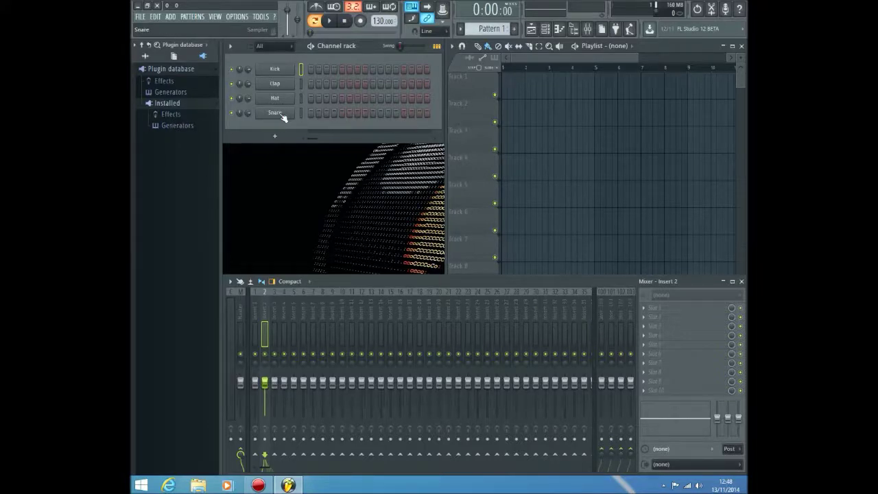
click(181, 126)
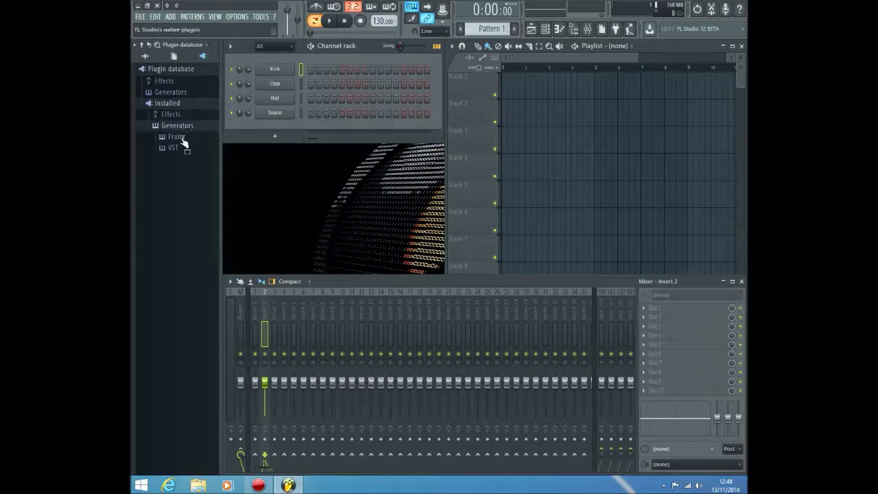
click(176, 136)
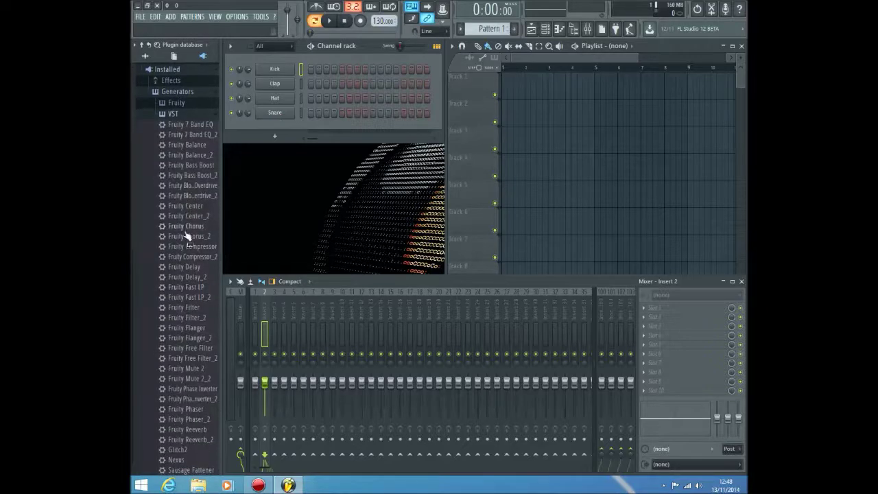
Step: Insert a Nexus channel at the Snare channel's place in the channel rack
right_click(273, 113)
mouse_move(343, 161)
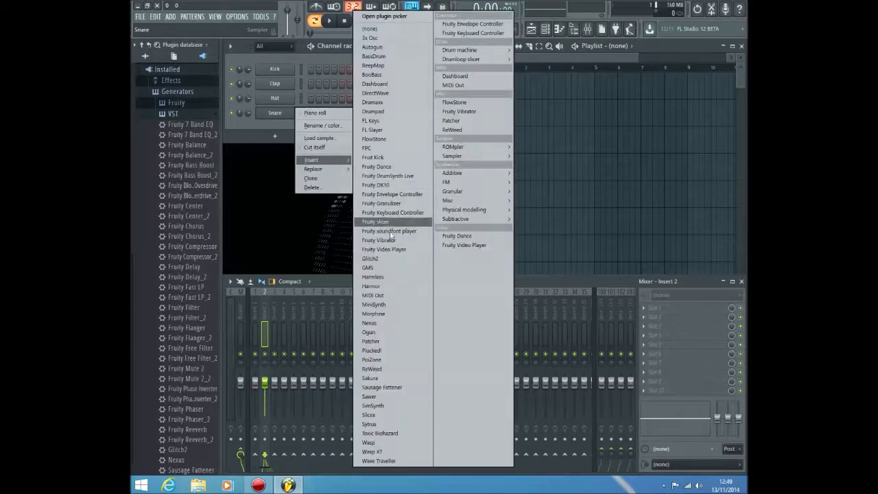
click(380, 323)
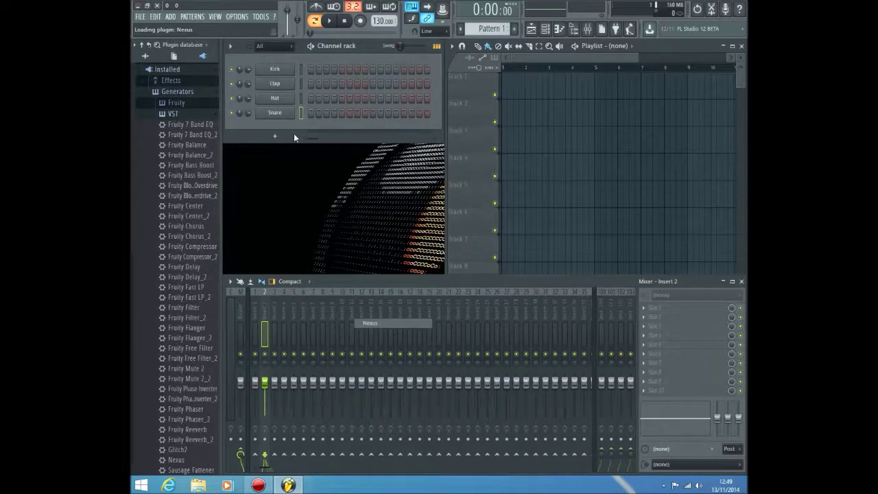
drag(308, 69, 453, 109)
Step: Load Sausage Fattener from the installed VST effects into slot 1 of the Master mixer track and close its window
click(182, 95)
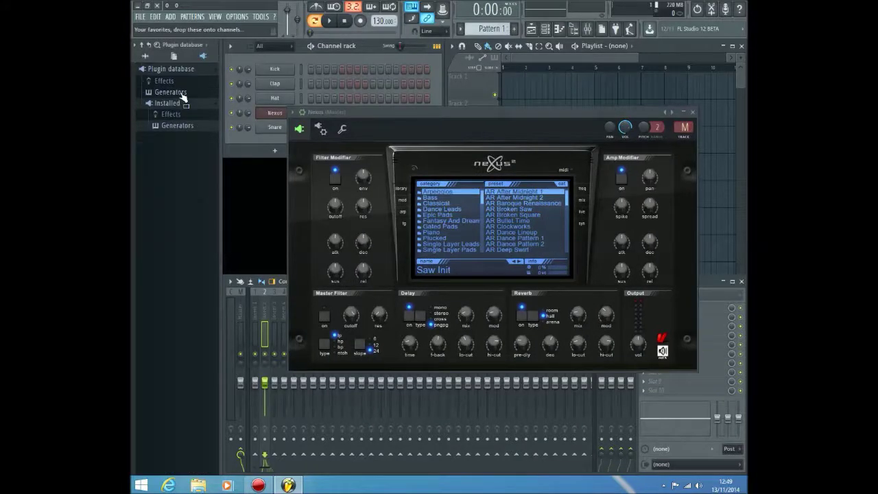
click(176, 113)
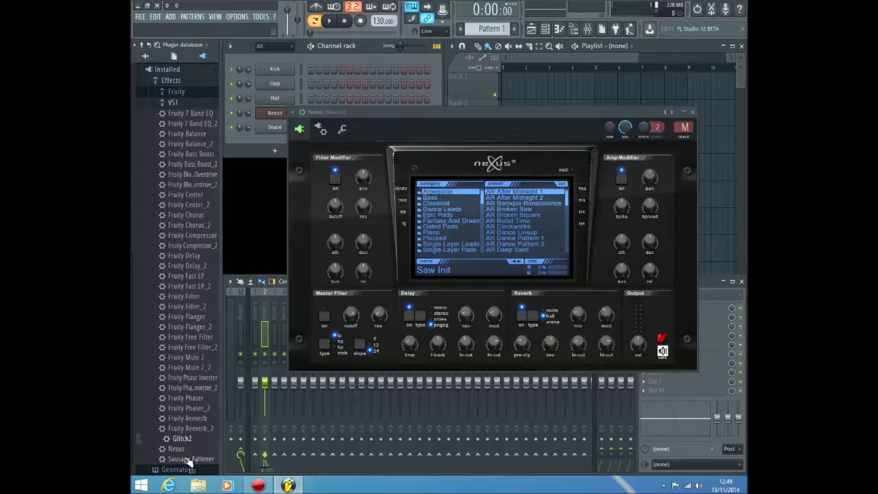
drag(479, 115, 418, 54)
drag(192, 459, 651, 308)
drag(403, 115, 460, 168)
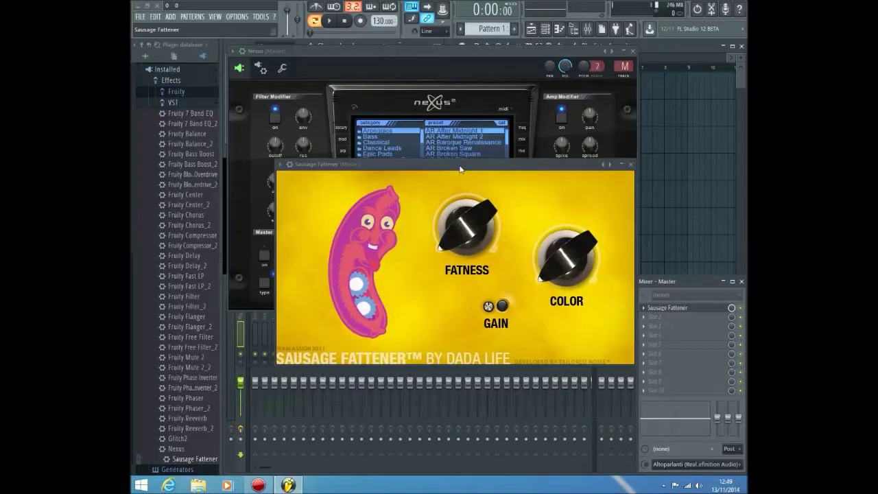
click(626, 166)
Step: Look through the effect lists of slots 1 and 2 on the Master track for Glitch2
click(648, 308)
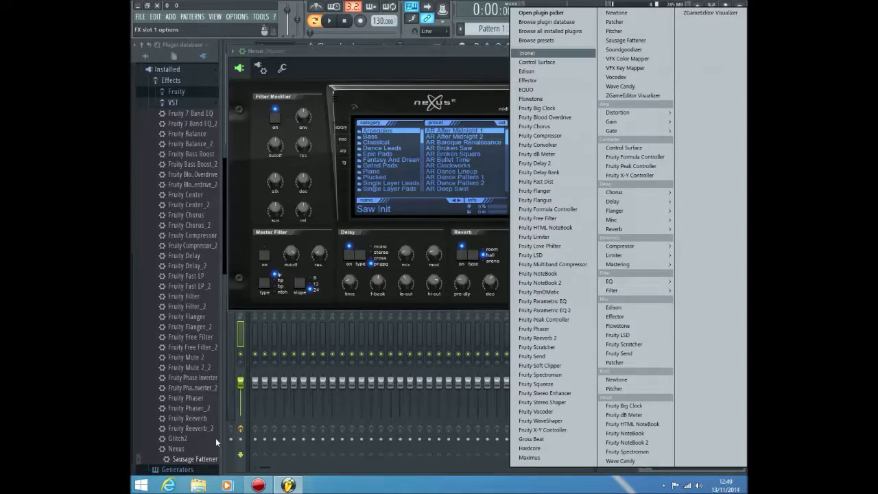
click(198, 432)
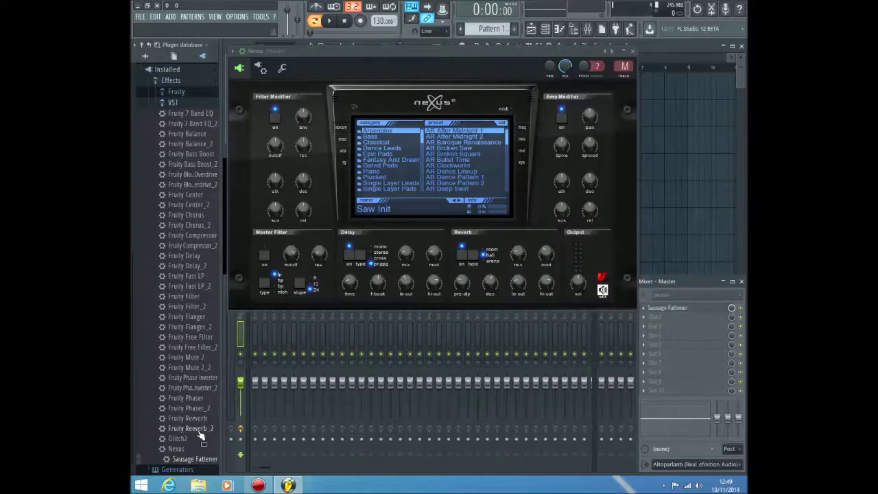
click(179, 438)
click(640, 320)
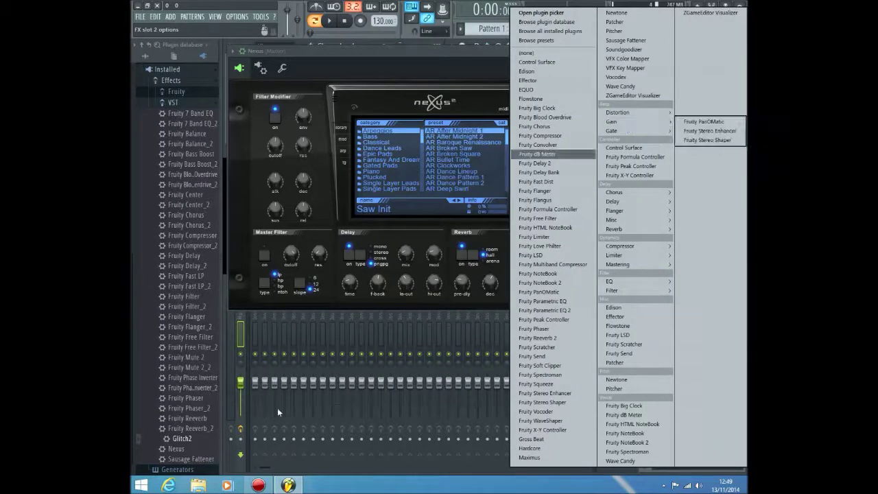
Step: Add Glitch2 to the plugin database as a favorite, accepting its placement in the root of the effects database
click(180, 438)
drag(180, 438, 186, 444)
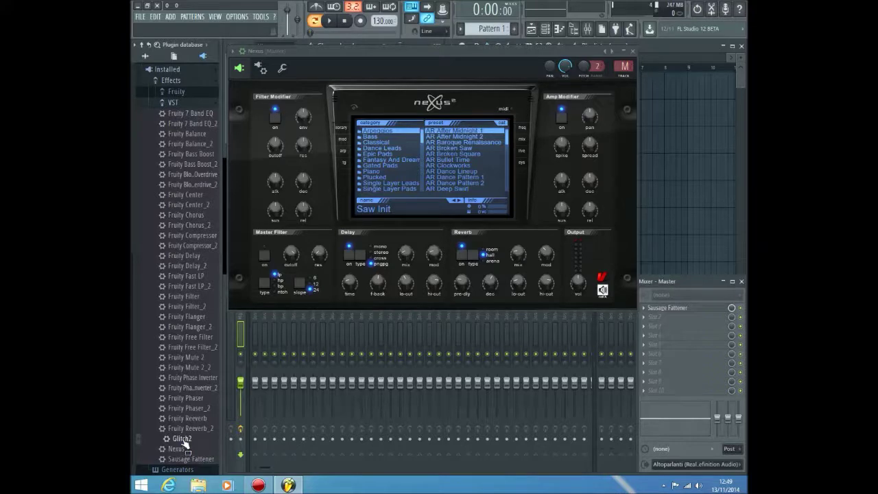
right_click(183, 442)
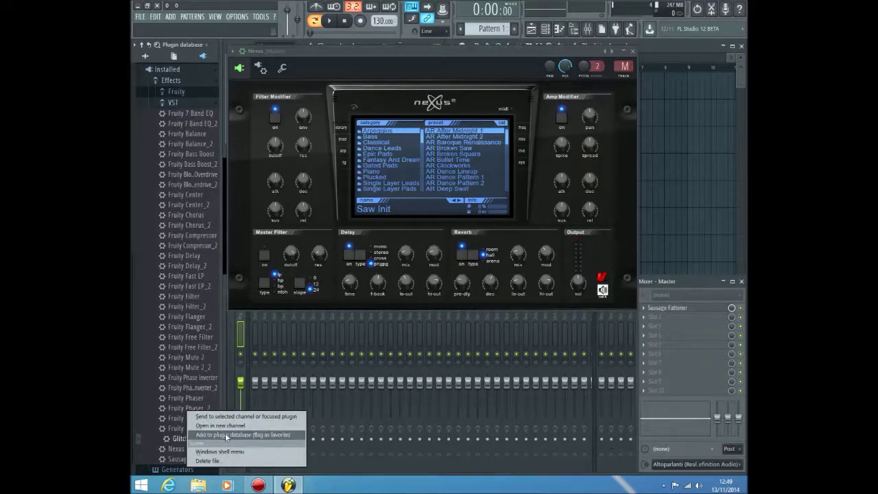
click(244, 436)
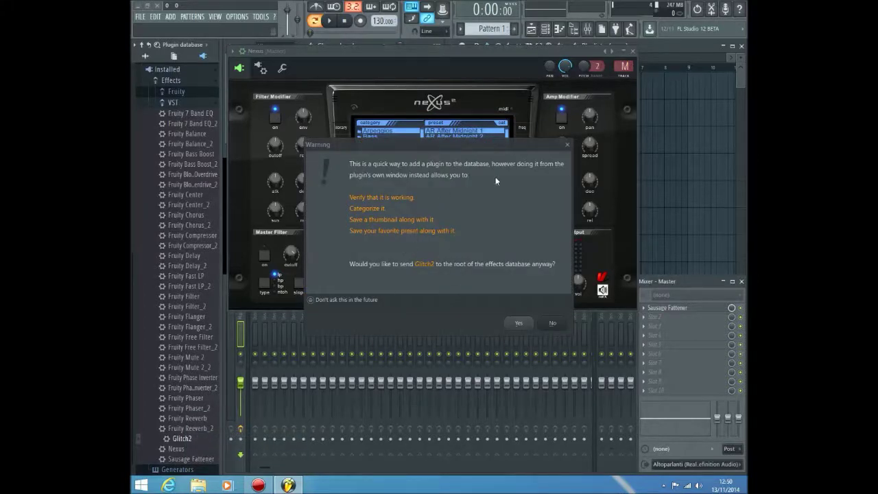
click(519, 323)
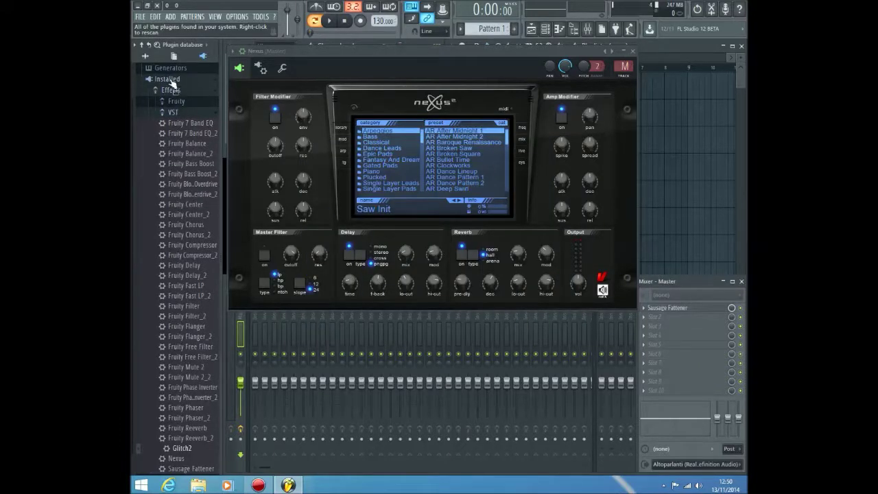
Step: Load Glitch2 into slot 2 of the Master mixer track and move its window below the Nexus window's controls
click(645, 318)
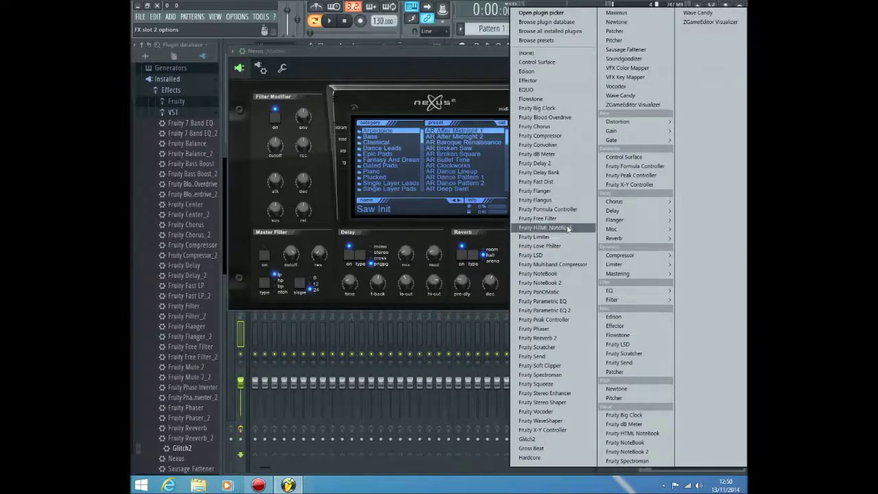
click(528, 439)
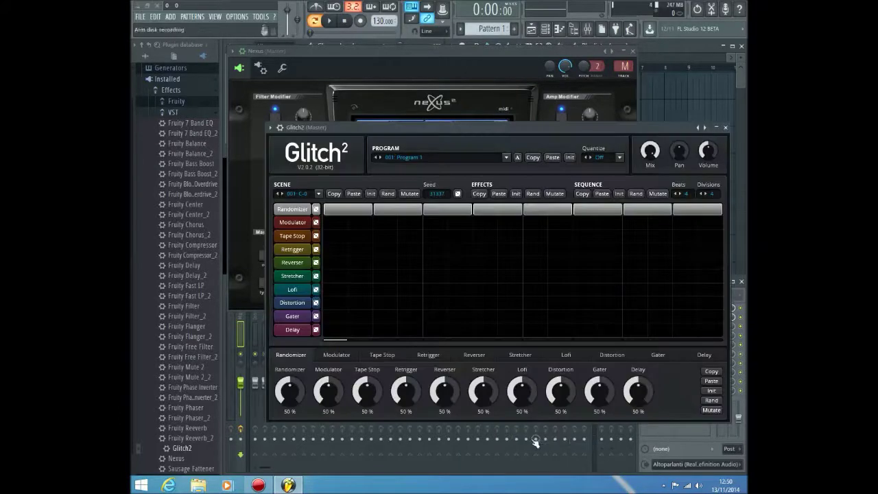
drag(451, 133, 458, 355)
Step: Collapse the plugin database and switch the browser back to showing all content
click(146, 52)
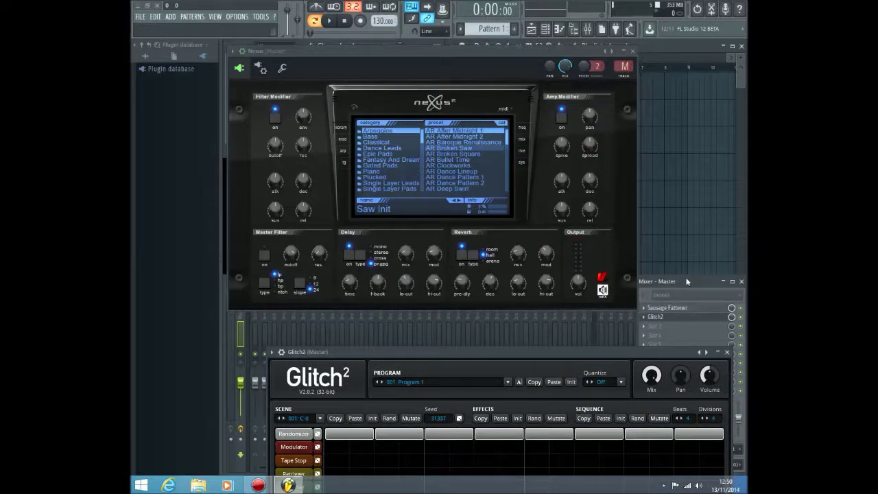
drag(391, 52, 277, 48)
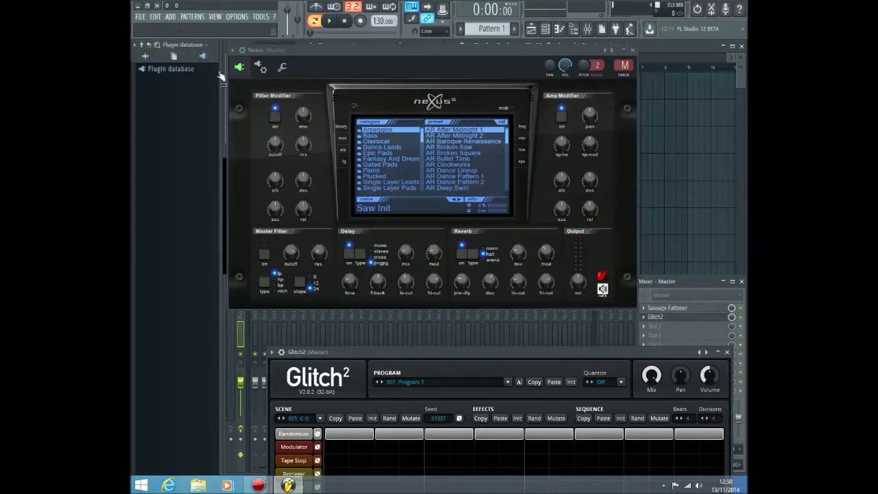
click(145, 55)
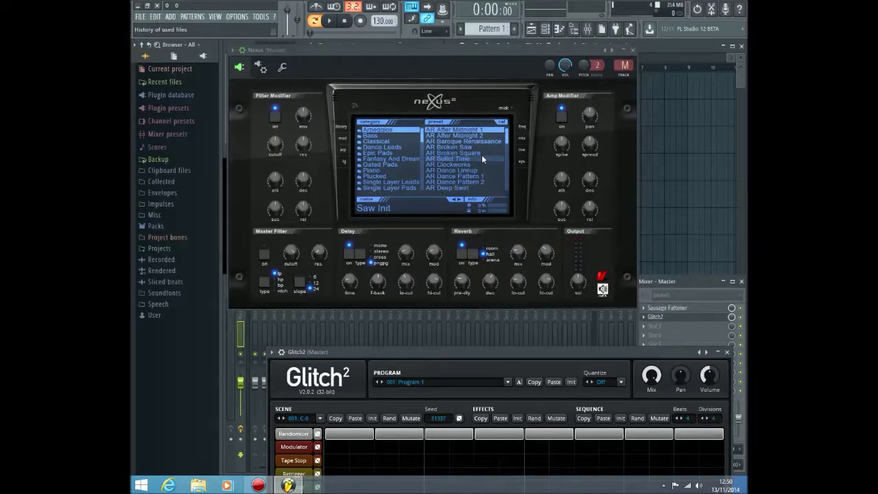
Step: Open the file settings, move the settings window clear of the Nexus controls and view the MIDI input and output settings
click(233, 17)
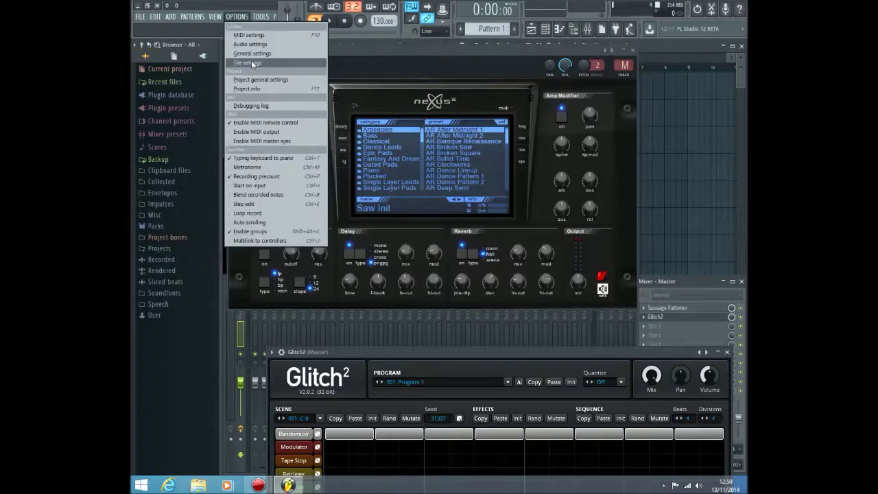
click(251, 61)
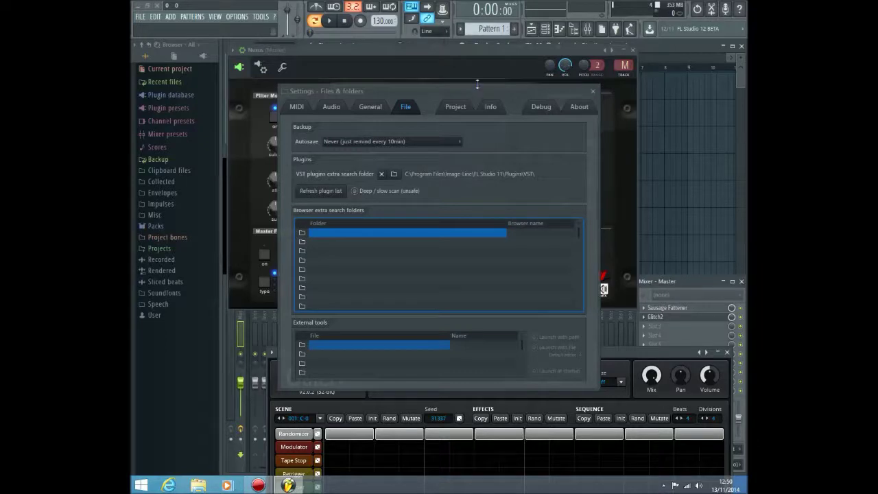
drag(478, 86, 517, 107)
click(342, 129)
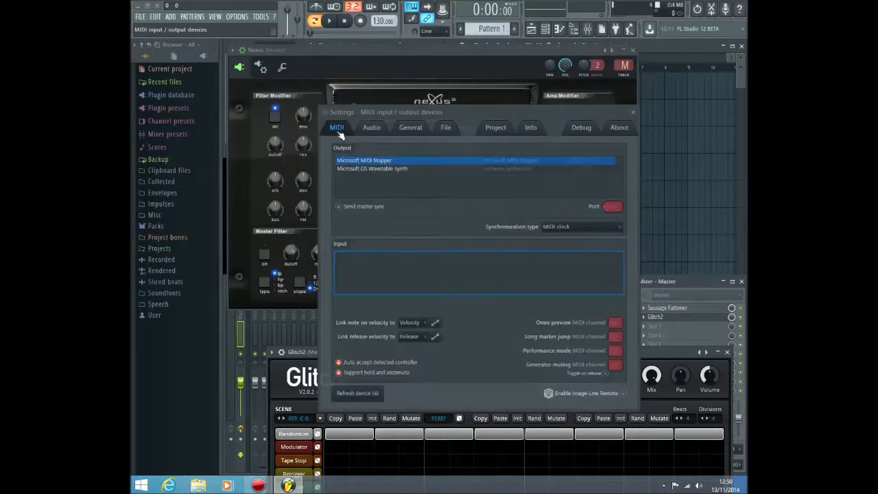
Step: View the audio settings and the list of installed audio devices, keeping the current device
click(371, 127)
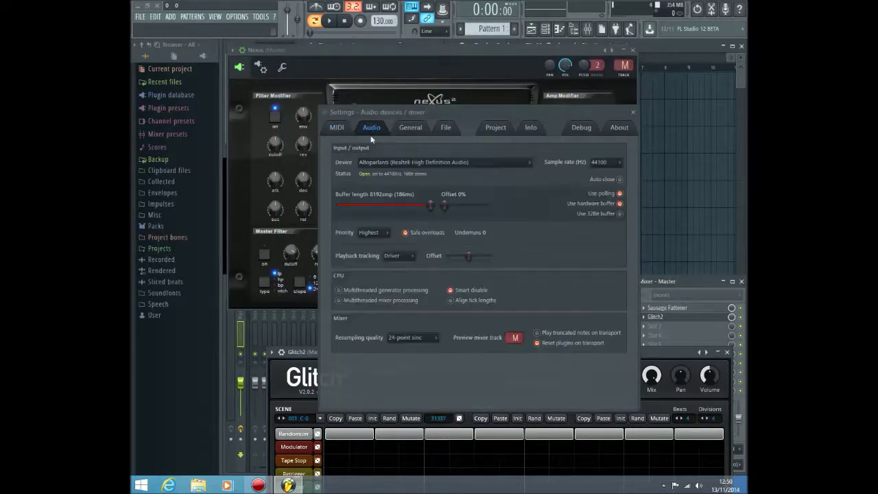
click(406, 162)
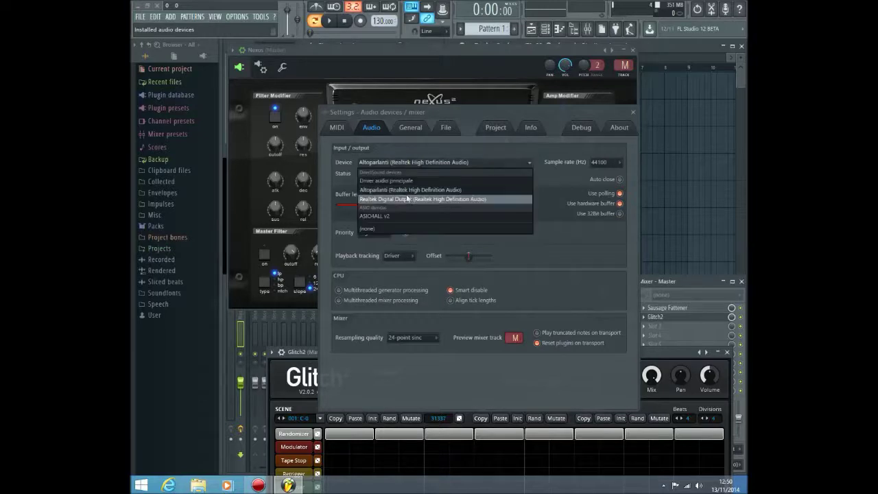
click(568, 251)
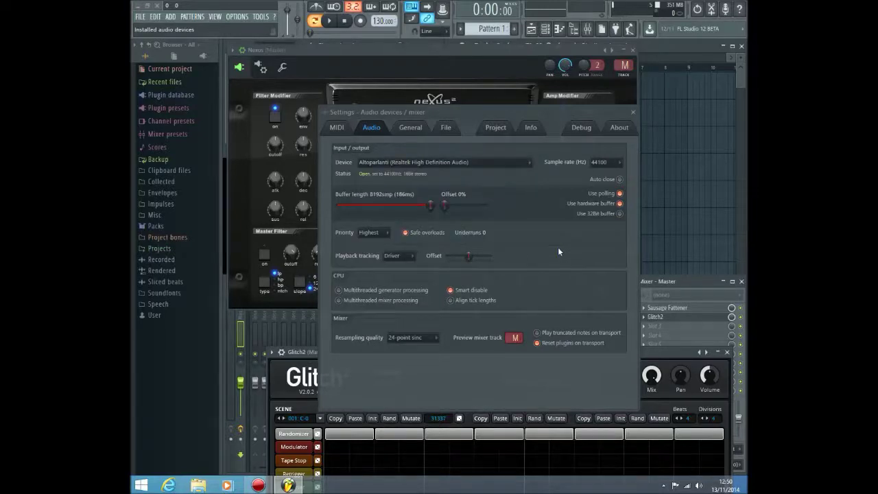
Step: Try several pop-ups scaling factors in the general settings and return to Main
click(410, 131)
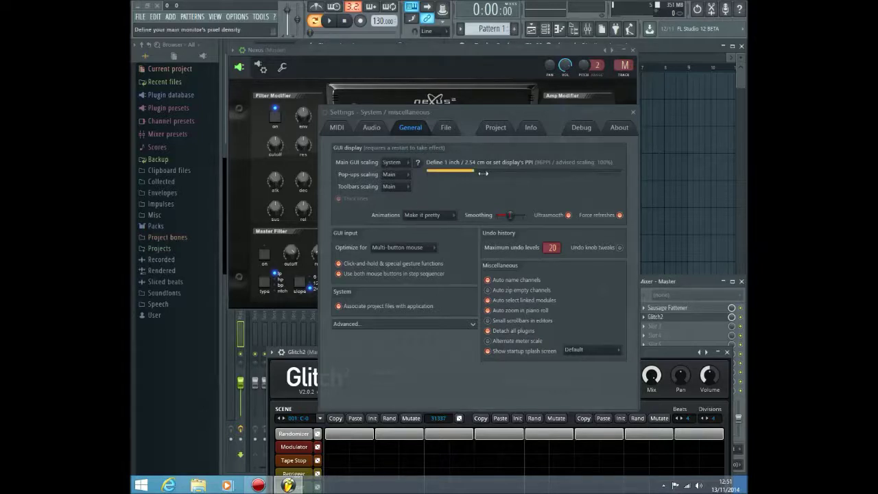
click(398, 176)
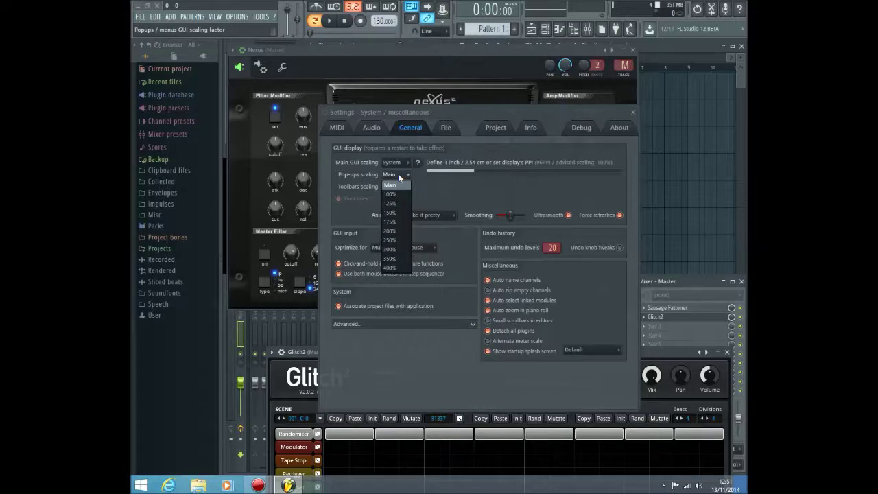
click(391, 203)
click(402, 173)
click(395, 223)
click(401, 174)
click(391, 185)
Step: Try several main GUI scaling factors and return to System
click(401, 162)
click(391, 191)
click(401, 162)
click(397, 219)
click(401, 162)
click(392, 255)
click(401, 162)
click(397, 172)
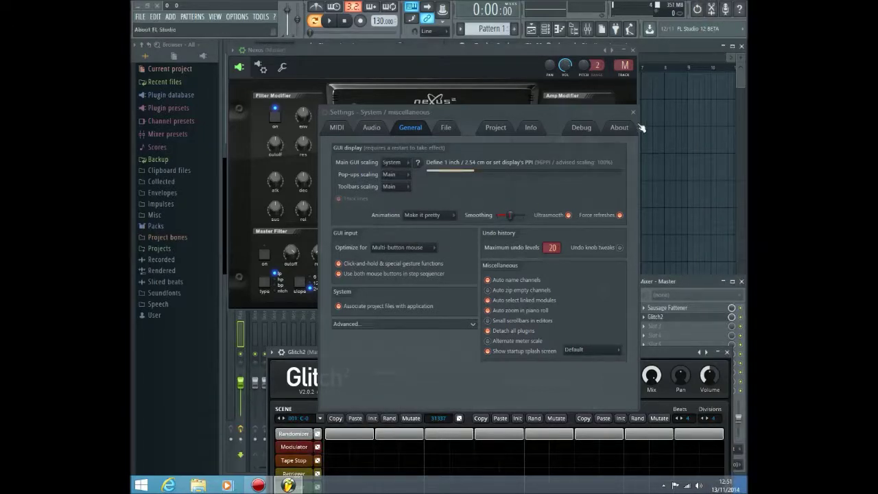
Step: View the current project's settings and its info page, and move the settings window further up
click(495, 128)
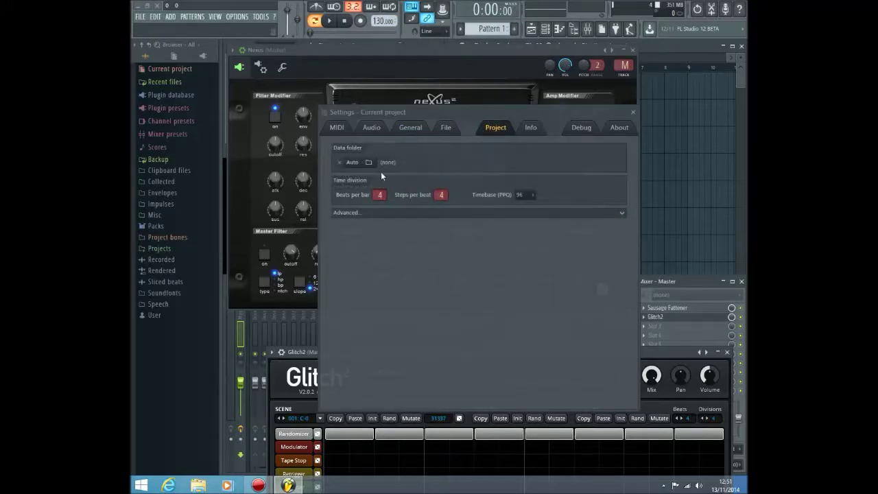
click(532, 128)
drag(427, 109, 313, 78)
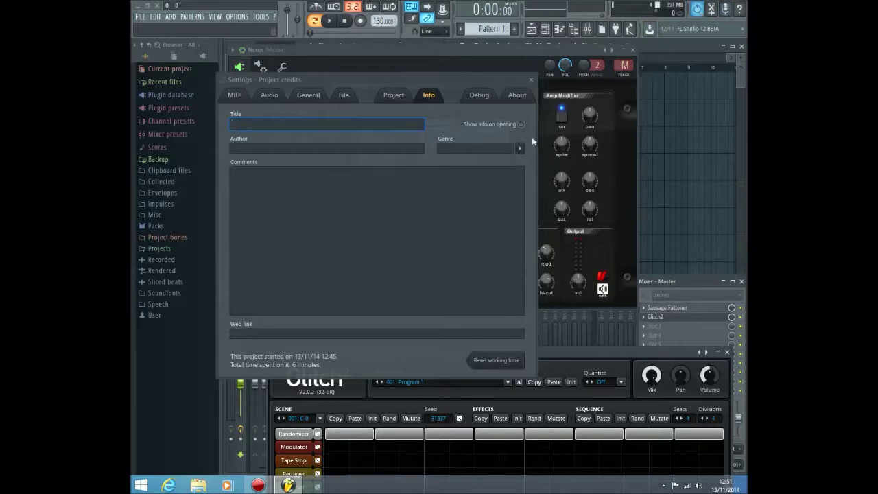
Step: Look through the debugging log and the About page, and close the settings
click(480, 96)
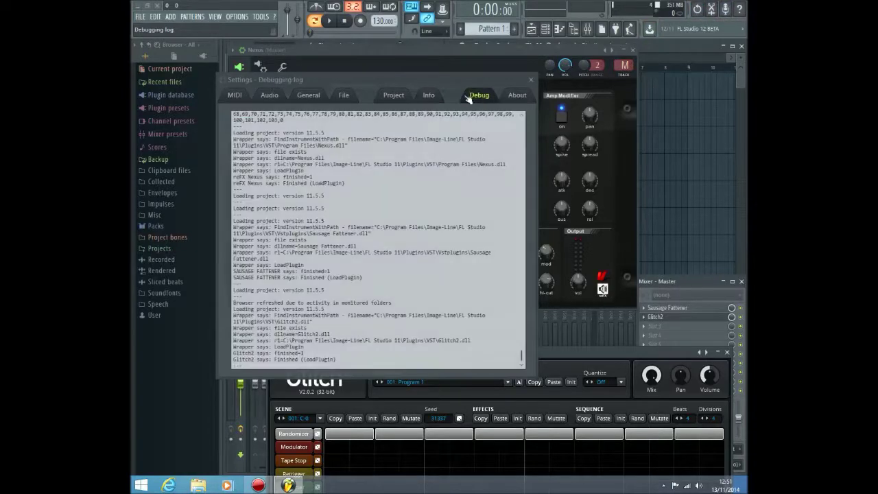
mouse_move(519, 354)
mouse_down()
mouse_move(520, 124)
mouse_move(522, 361)
mouse_up()
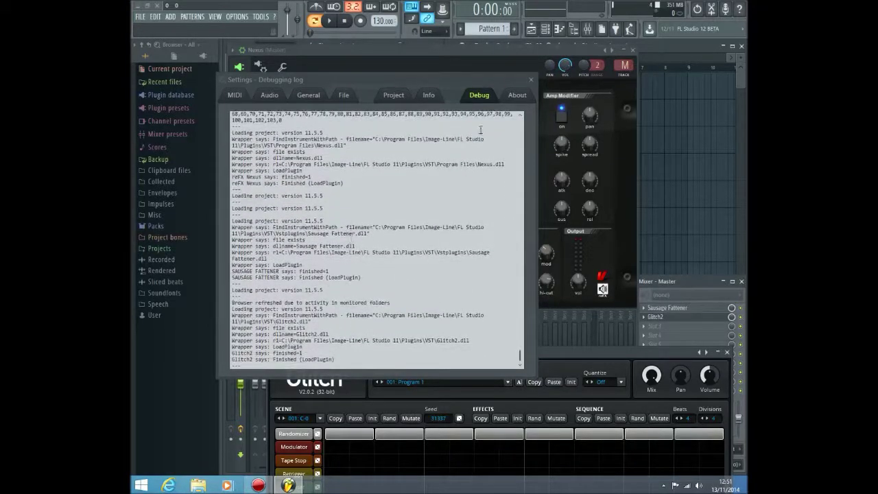
click(518, 95)
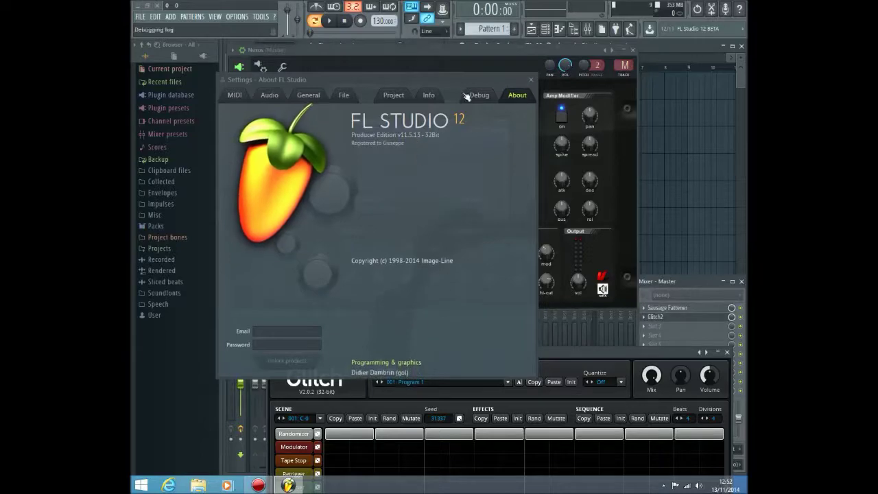
click(533, 80)
Step: Move the Nexus window below the channel rack so the rack and playlist are uncovered
drag(540, 54, 349, 162)
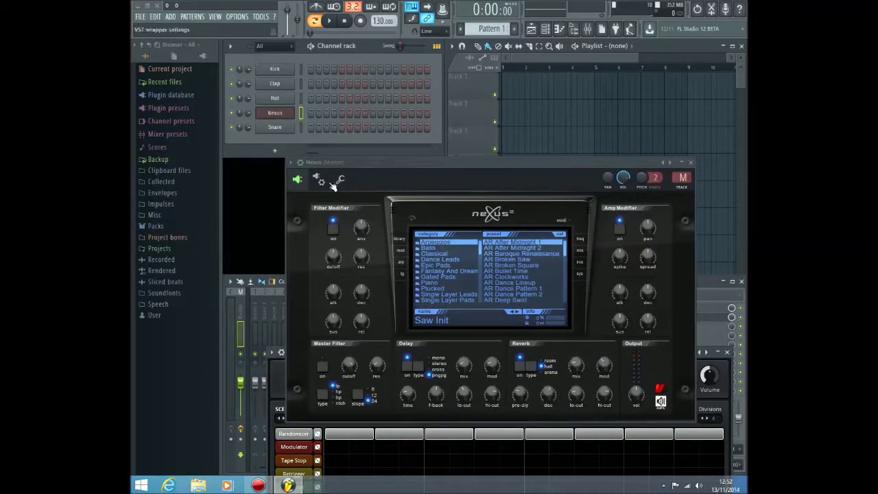
mouse_move(388, 164)
mouse_down()
mouse_move(429, 161)
mouse_move(408, 173)
mouse_move(394, 167)
mouse_up()
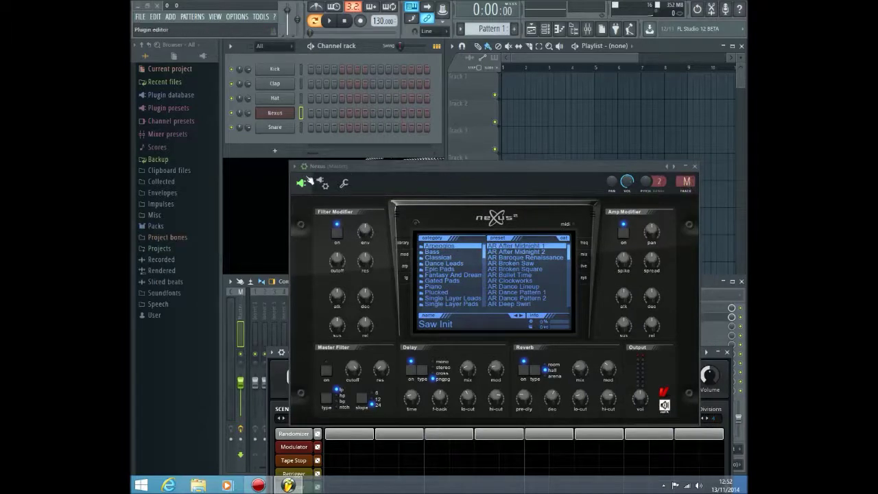
drag(369, 168, 416, 167)
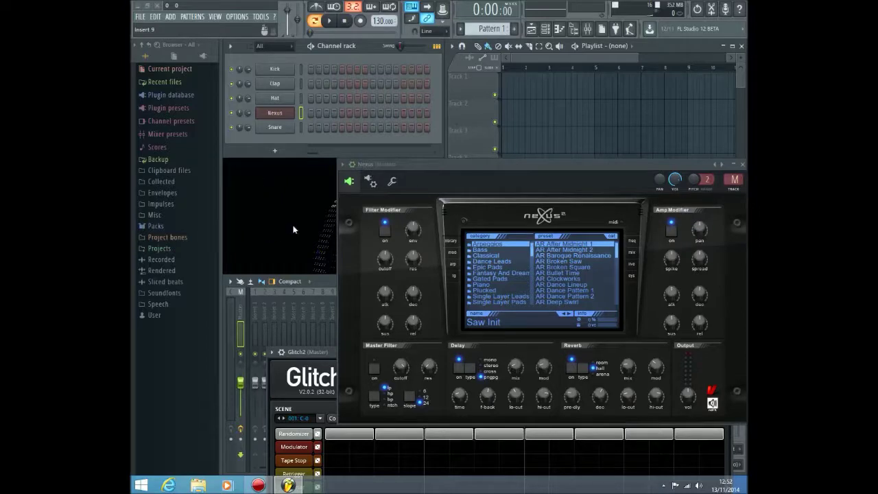
Step: View Nexus's VST wrapper settings and miscellaneous functions, and return to the plugin editor
click(370, 181)
click(391, 181)
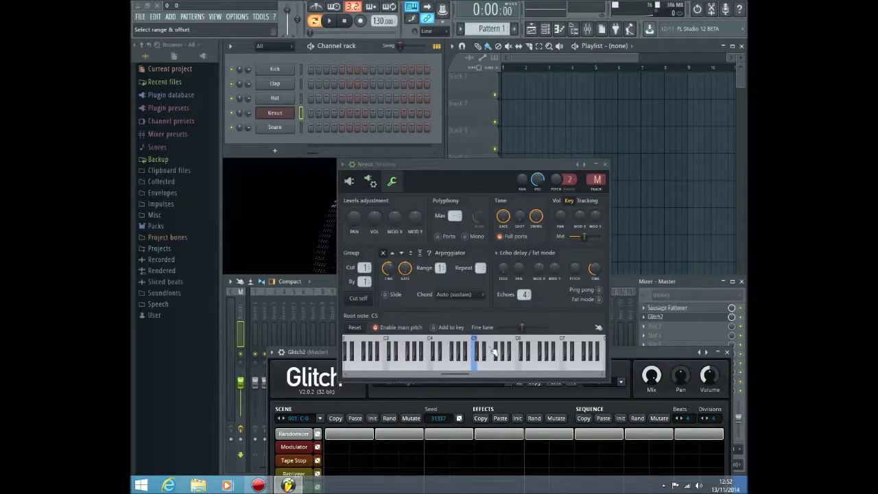
click(349, 182)
click(371, 182)
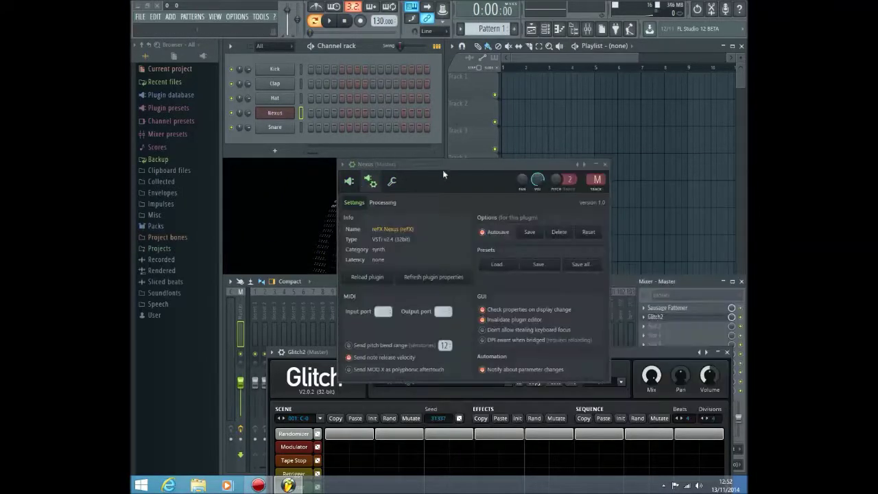
drag(443, 169, 426, 165)
click(373, 177)
click(332, 178)
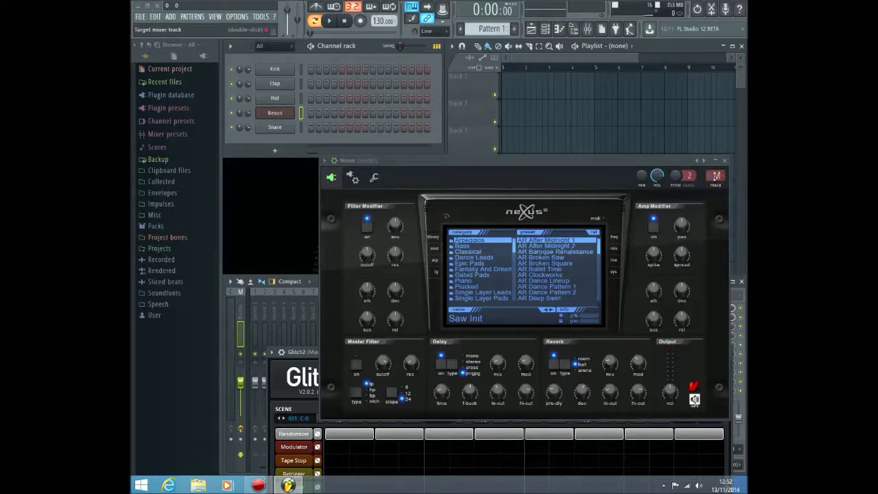
Step: Route the Nexus channel to mixer track 1 and shift its window slightly up
double_click(716, 176)
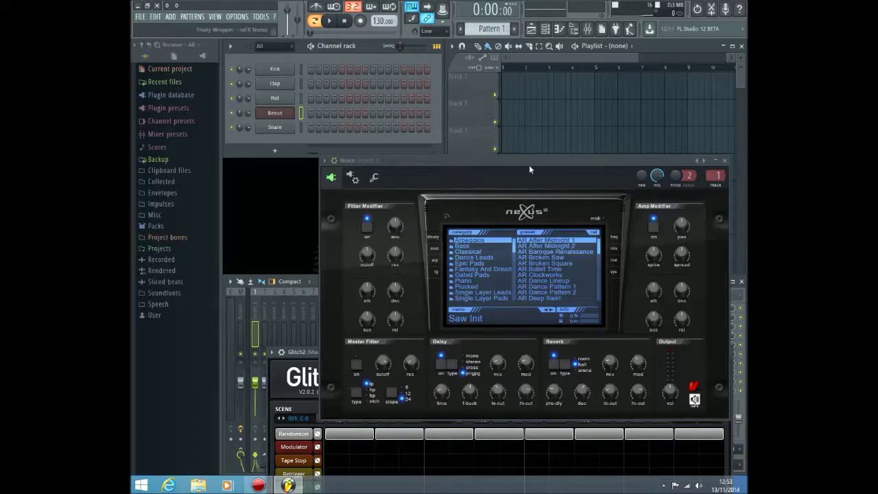
drag(529, 165, 495, 136)
Step: Look at the arpeggiator and echo delay functions of Nexus, return to its editor and recenter the window
click(343, 148)
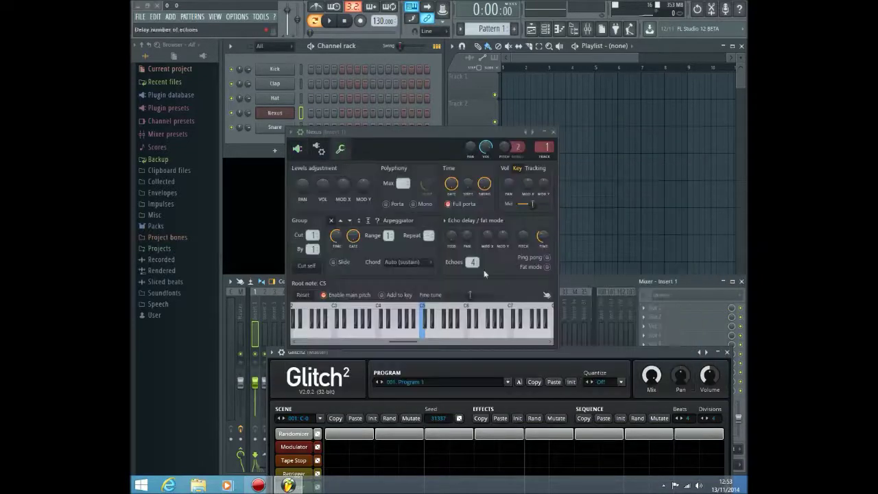
drag(436, 134, 526, 130)
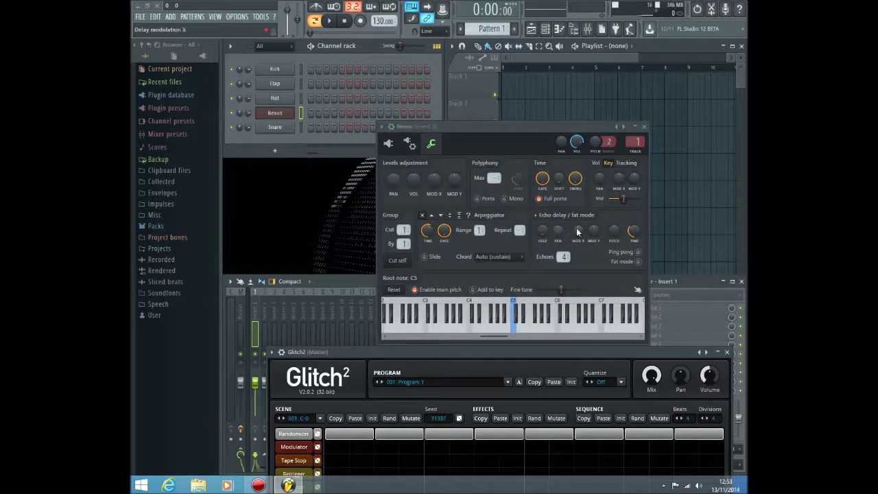
click(409, 143)
click(388, 146)
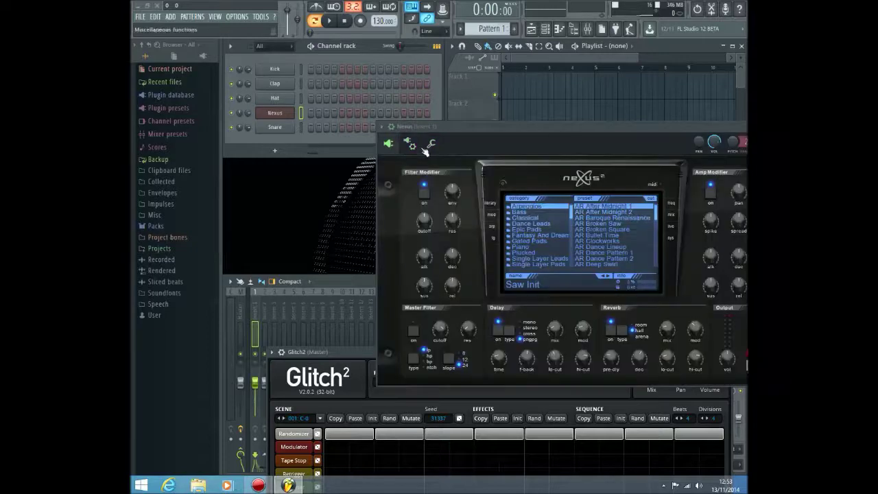
drag(486, 128, 398, 107)
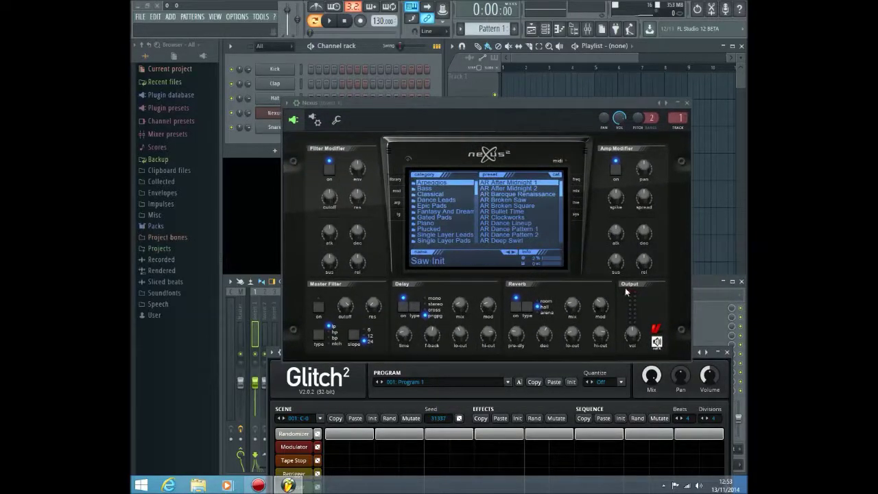
Step: Close the Nexus and Glitch2 plugin windows
click(686, 102)
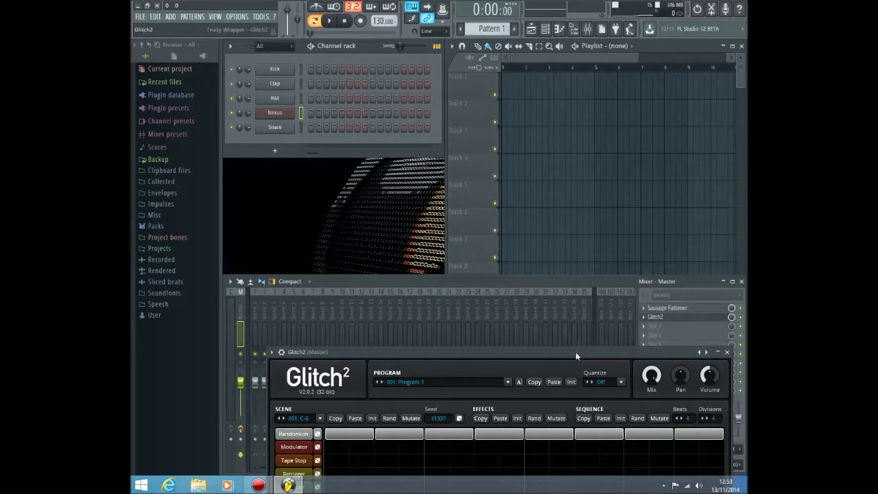
drag(583, 352, 496, 109)
click(642, 110)
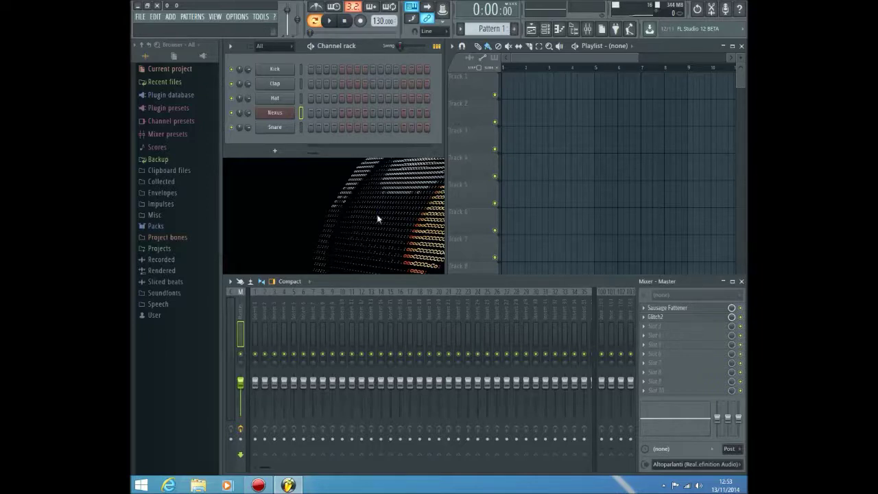
Step: Bring the mixer to the front and view the effects available for slot 3 of the Master track without loading one
click(545, 58)
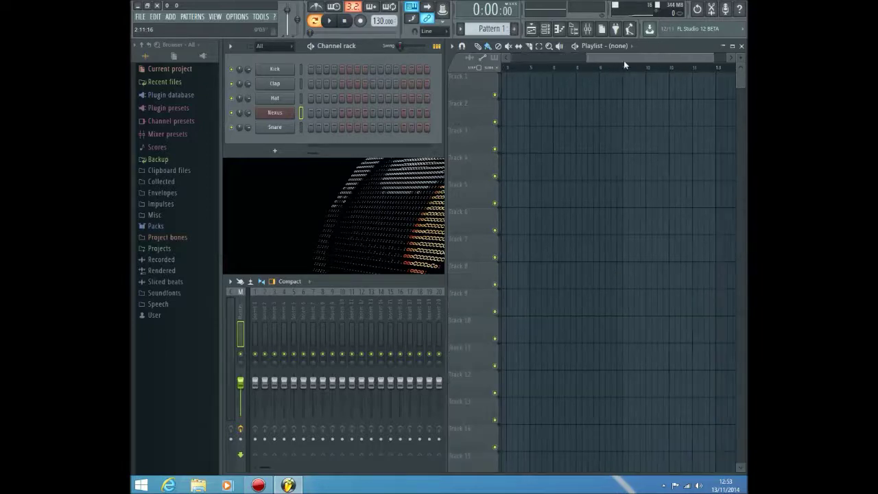
click(407, 282)
click(644, 332)
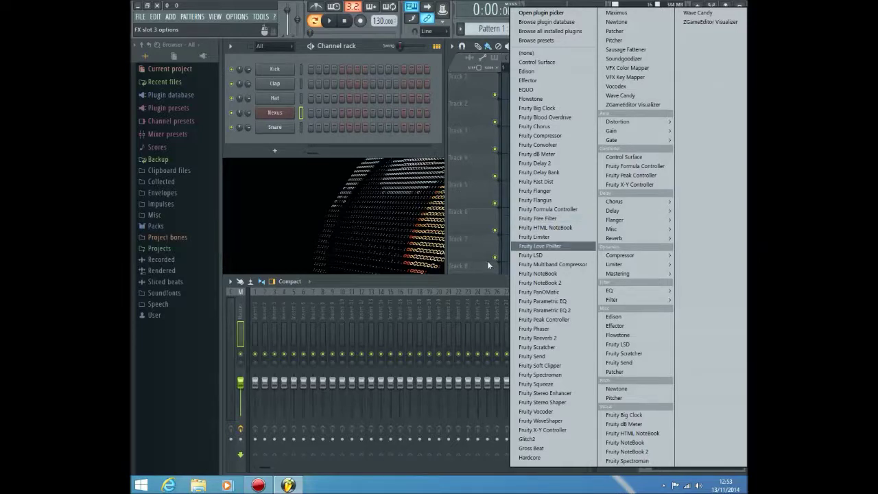
click(474, 277)
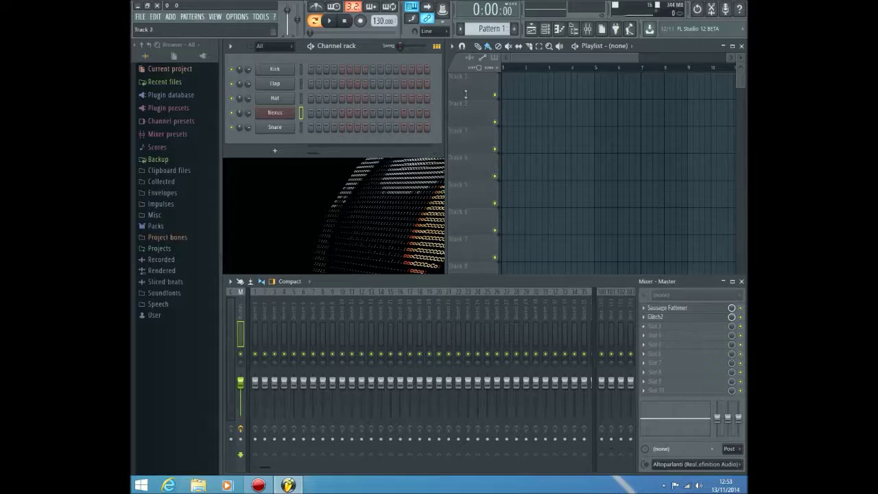
Step: Maximize the playlist, place a Pattern 1 clip at bar 1 of Track 3, and restore the playlist's size
click(540, 54)
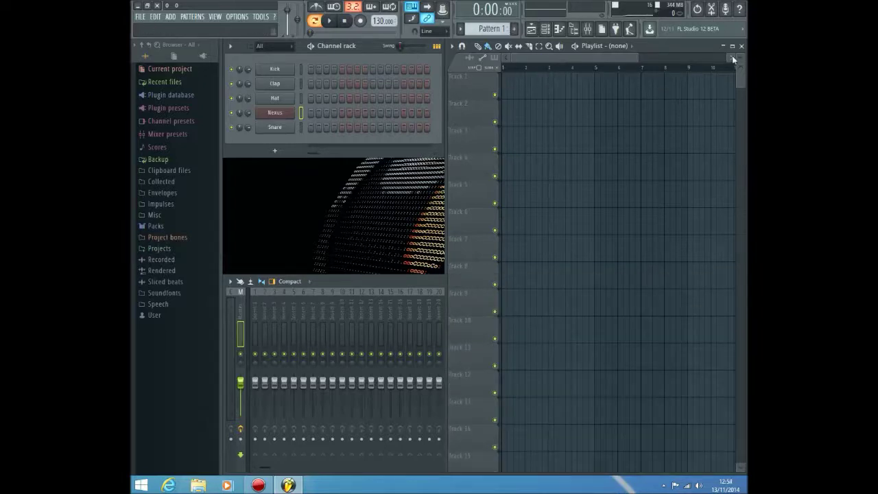
click(732, 47)
scroll(491, 27, down, 1)
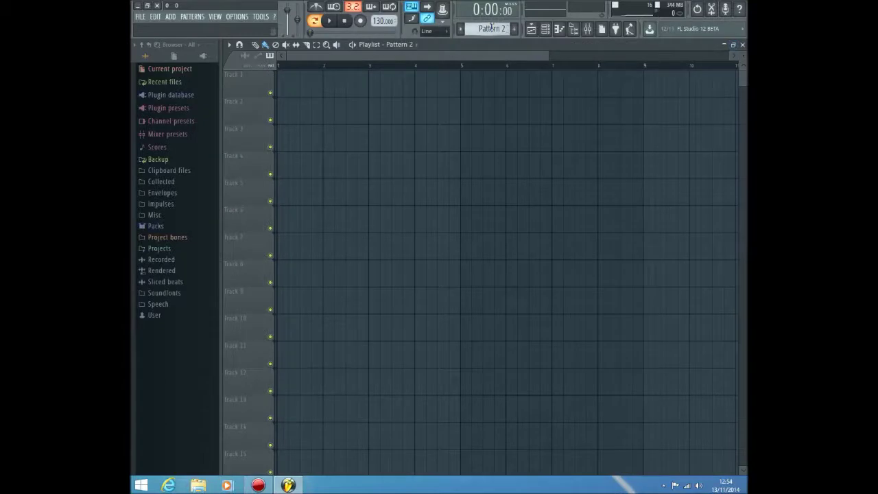
drag(438, 133, 294, 130)
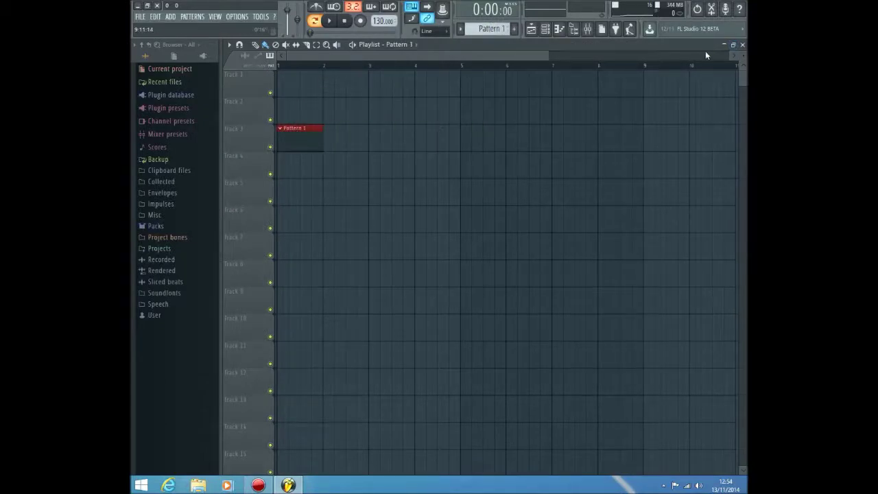
click(733, 45)
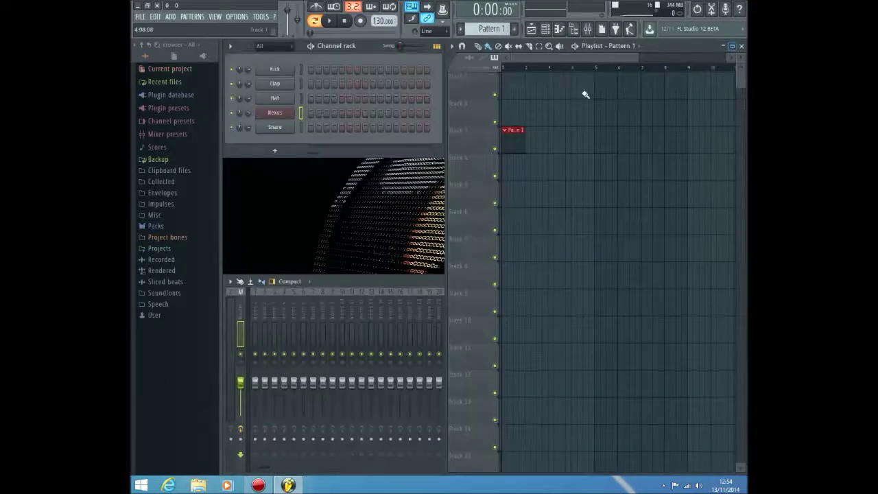
Step: Open the piano roll for the Nexus channel
right_click(288, 114)
click(314, 113)
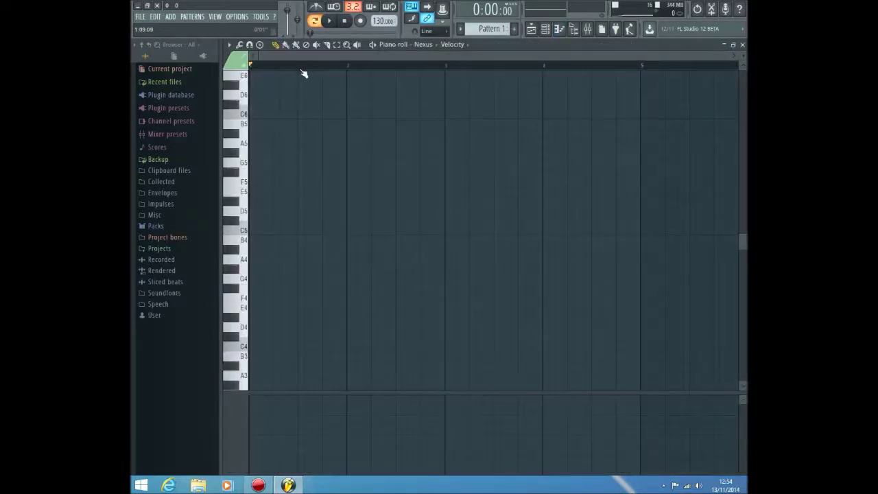
Step: Draw one-bar notes at G5 in bar 1 and D#5 in bar 2, and delete both
click(255, 162)
drag(260, 162, 346, 162)
click(348, 201)
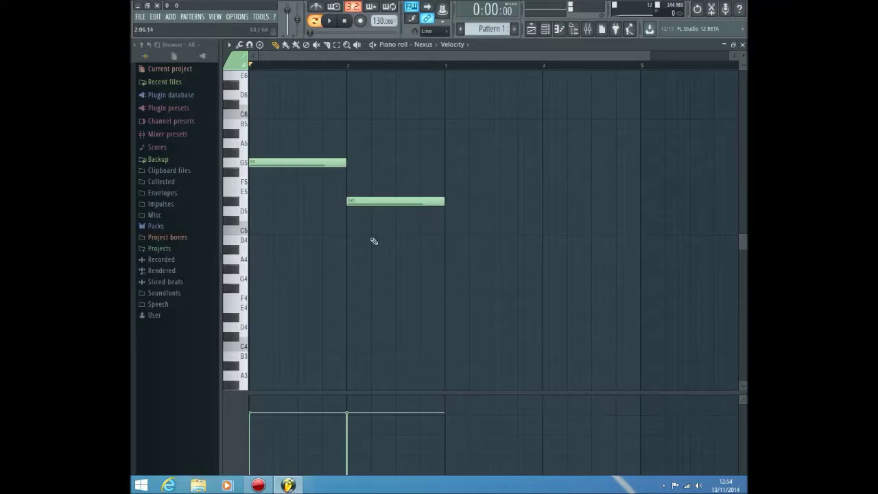
right_click(393, 200)
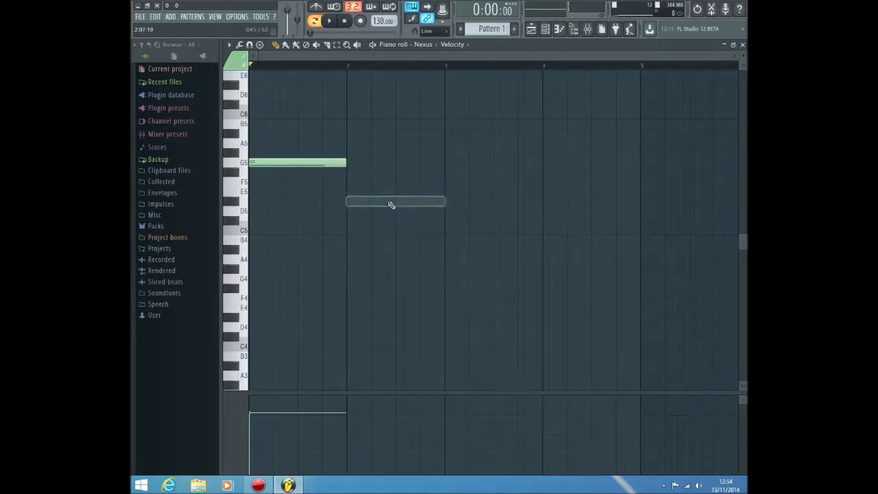
right_click(284, 161)
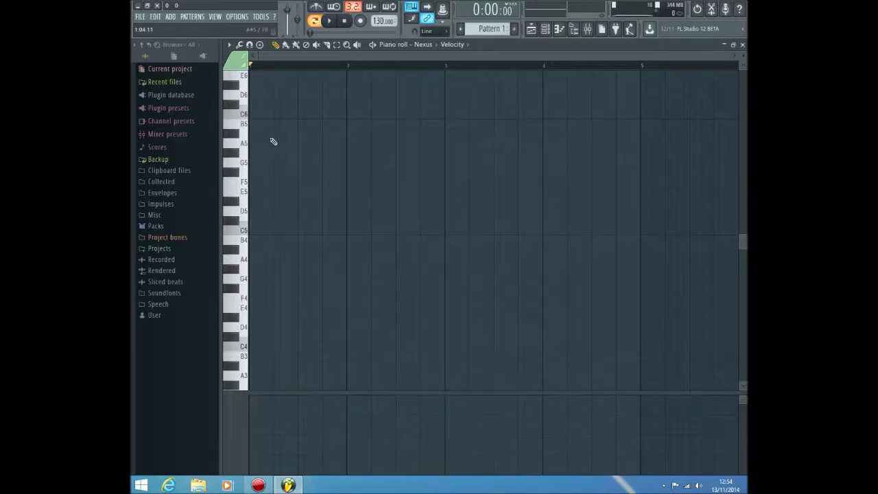
Step: Paint one-bar A5 notes across bars 1 to 4 and a row of short C#6 notes across the same bars
click(285, 45)
drag(253, 146, 574, 143)
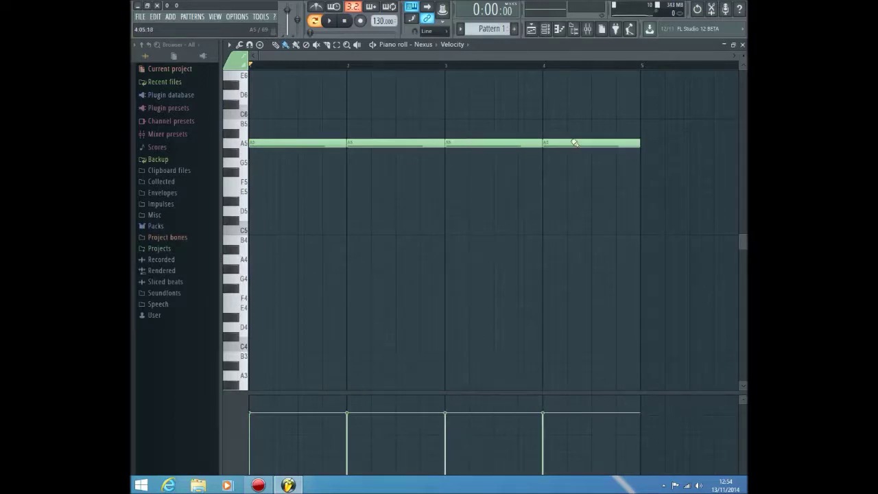
click(299, 48)
scroll(274, 110, up, 3)
drag(251, 133, 596, 138)
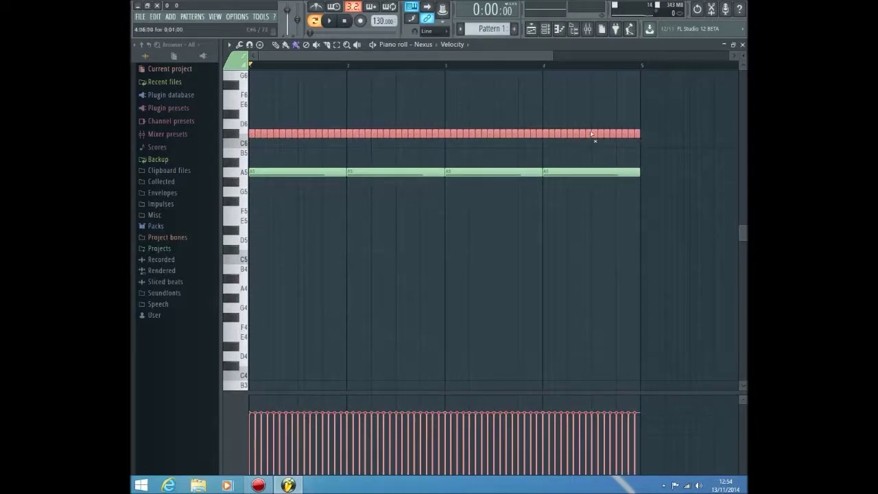
Step: Erase all the A5 and C#6 notes from the Nexus piano roll
click(286, 44)
mouse_move(272, 171)
mouse_down()
mouse_move(273, 249)
mouse_move(272, 165)
mouse_move(297, 130)
mouse_move(294, 182)
mouse_move(350, 116)
mouse_move(478, 144)
mouse_up()
mouse_move(306, 134)
mouse_down()
mouse_move(366, 144)
mouse_move(252, 135)
mouse_move(281, 124)
mouse_move(285, 171)
mouse_up()
mouse_move(330, 138)
mouse_down()
mouse_move(353, 121)
mouse_move(400, 185)
mouse_move(384, 137)
mouse_move(601, 133)
mouse_move(642, 164)
mouse_move(537, 177)
mouse_move(502, 148)
mouse_up()
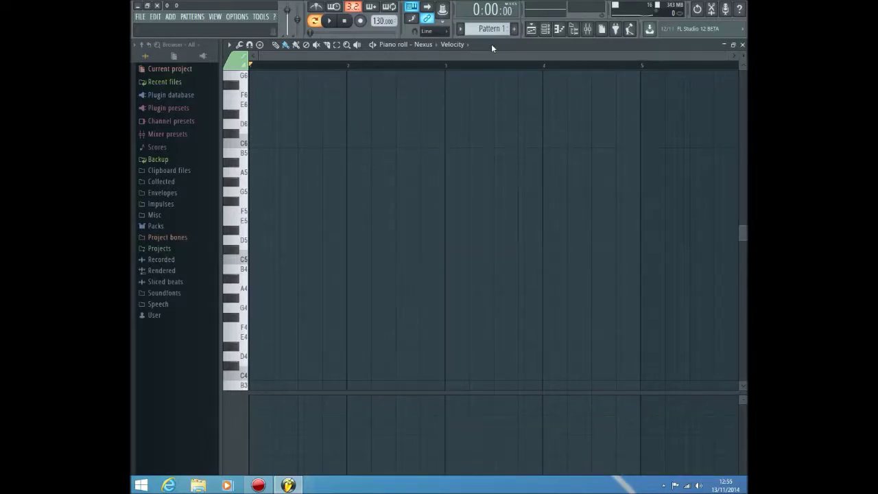
Step: Close the Nexus piano roll
click(246, 18)
click(732, 44)
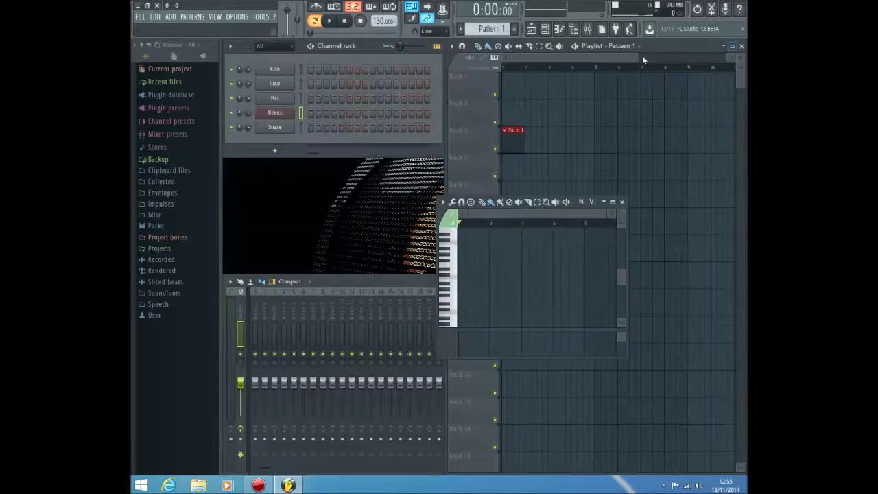
click(612, 201)
click(741, 45)
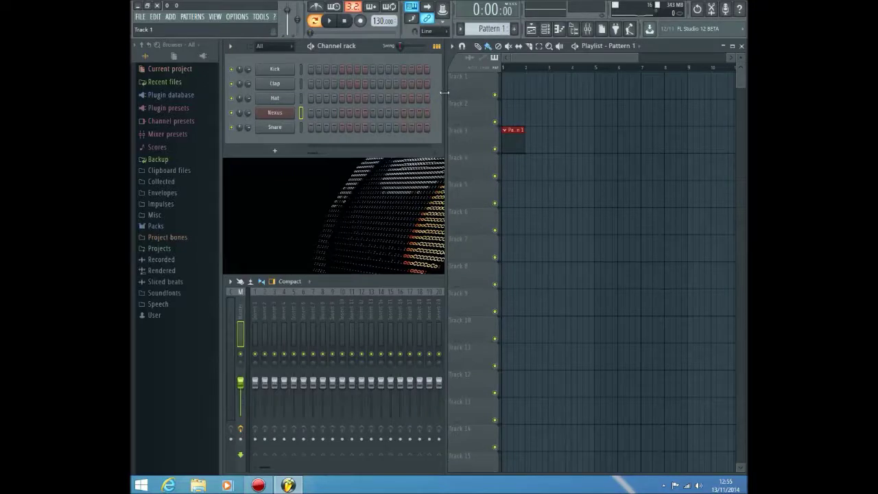
Step: View the metronome's sound choices without selecting a different one
right_click(317, 7)
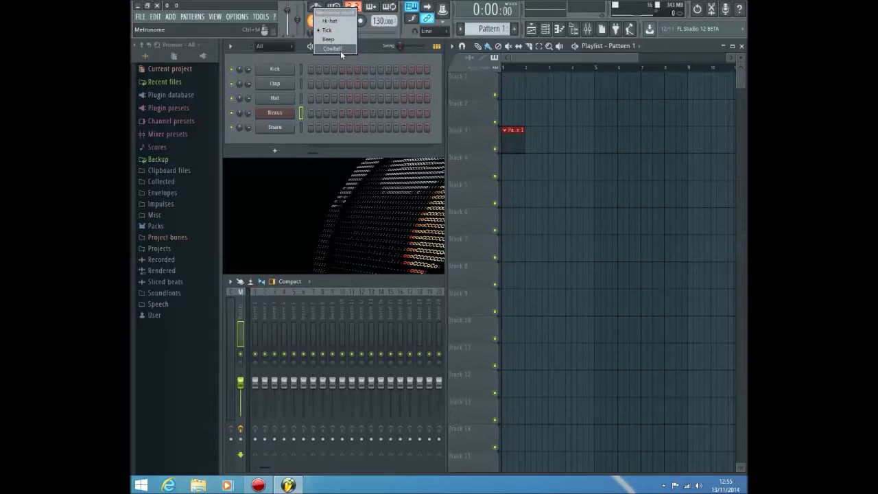
click(372, 55)
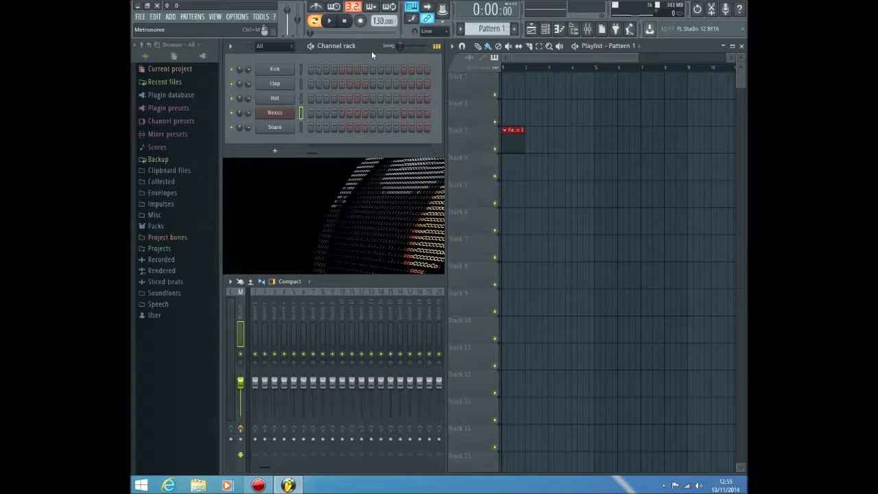
click(351, 7)
Step: Bring the mixer to the front and view the track options for Insert 7 without applying any
click(345, 281)
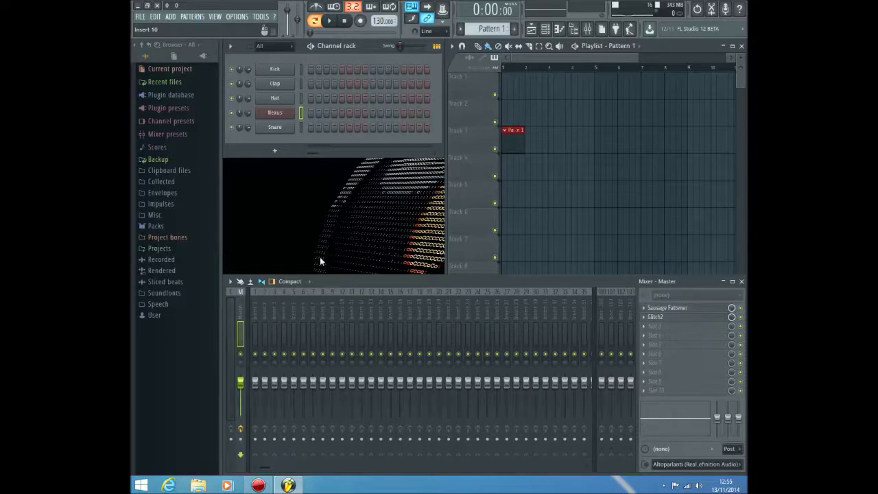
right_click(312, 314)
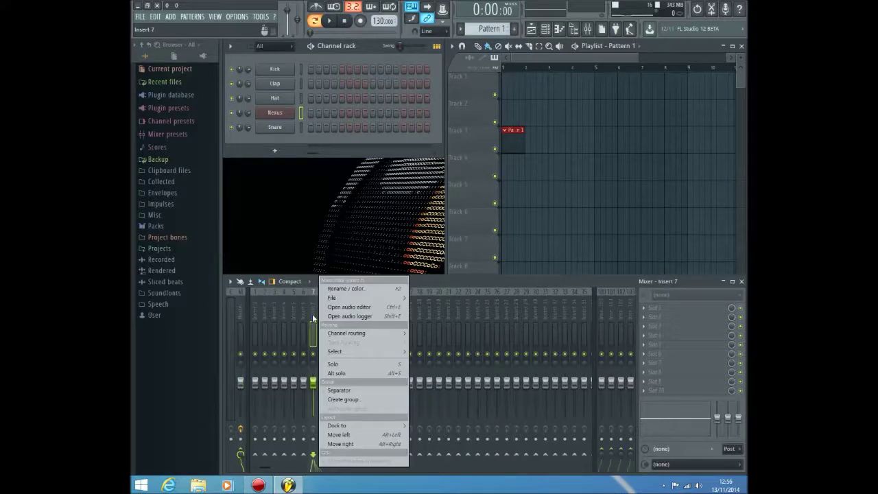
click(317, 386)
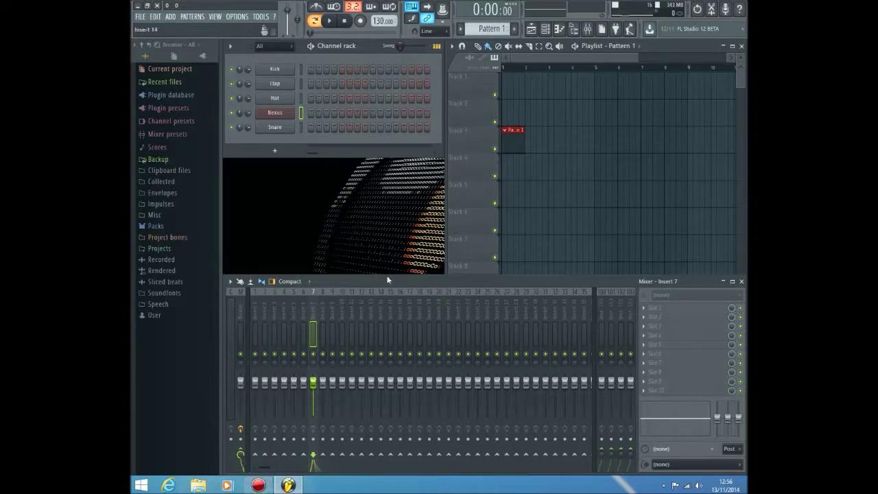
Step: Move the mixer up over the lower part of the channel rack, stretch it taller and shrink it back to its former height
drag(388, 277, 467, 130)
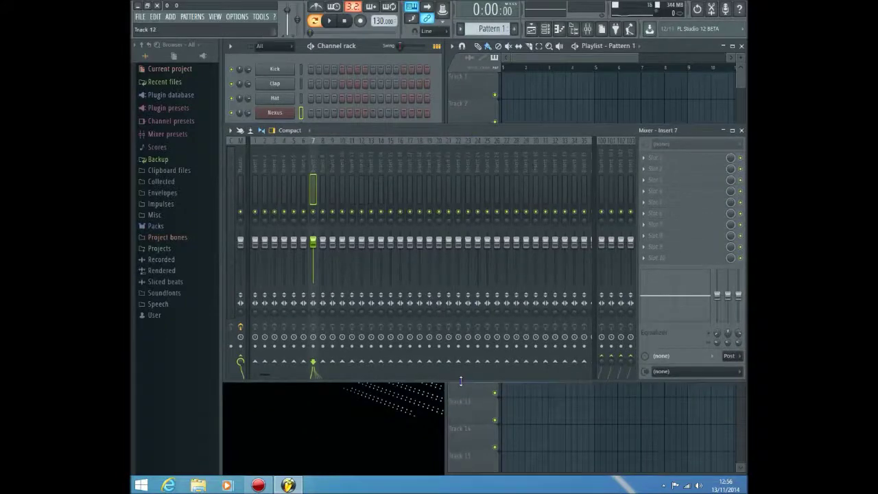
drag(460, 381, 459, 468)
drag(463, 294, 471, 475)
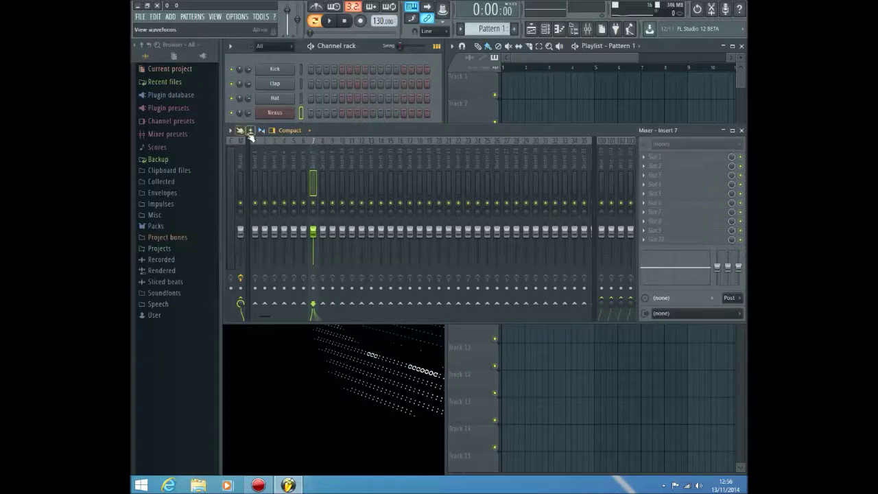
Step: Open the Kick channel's settings, play a note to view the mixer levels, close the window and examine Insert 1's equalizer sliders
click(274, 71)
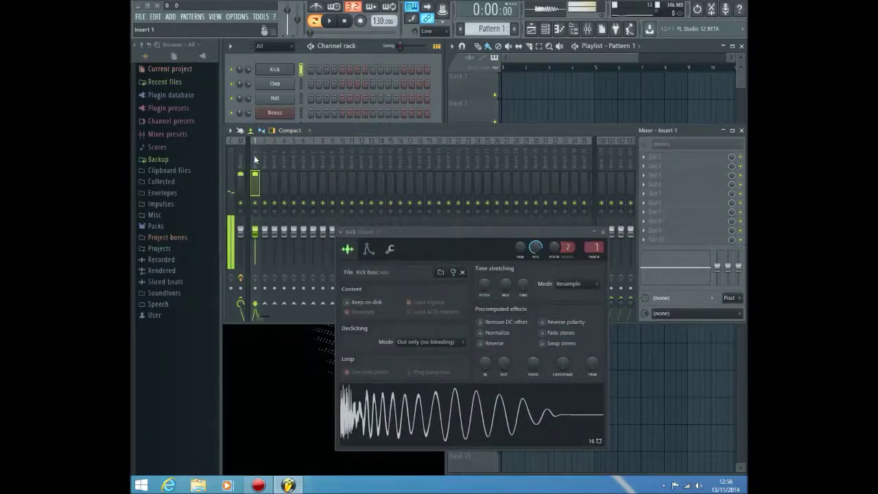
key(r)
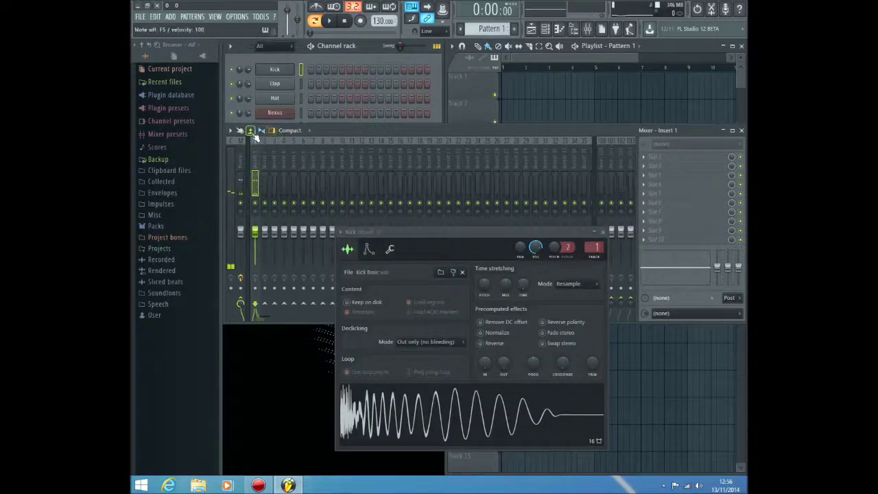
click(603, 232)
mouse_move(716, 267)
mouse_down()
mouse_move(717, 278)
mouse_move(716, 267)
mouse_up()
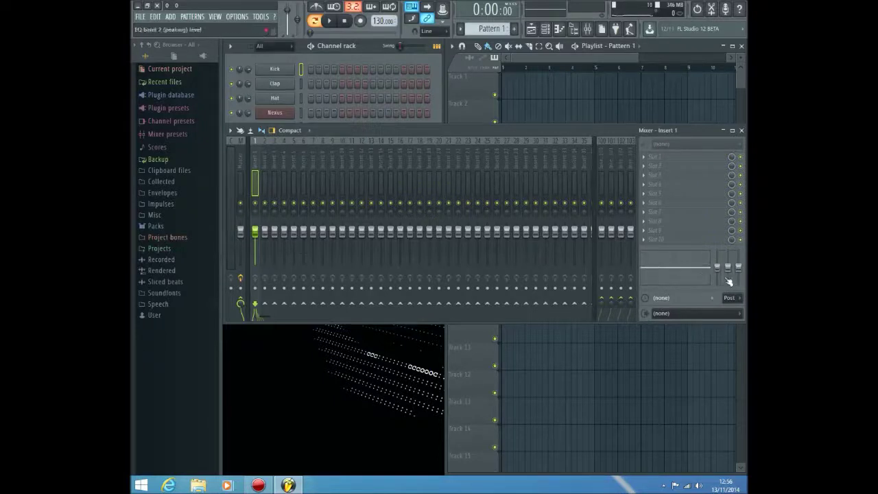
Step: Move the mixer down slightly and look through its last insert tracks, finishing with Insert 103 selected
drag(616, 131, 612, 183)
drag(541, 240, 734, 239)
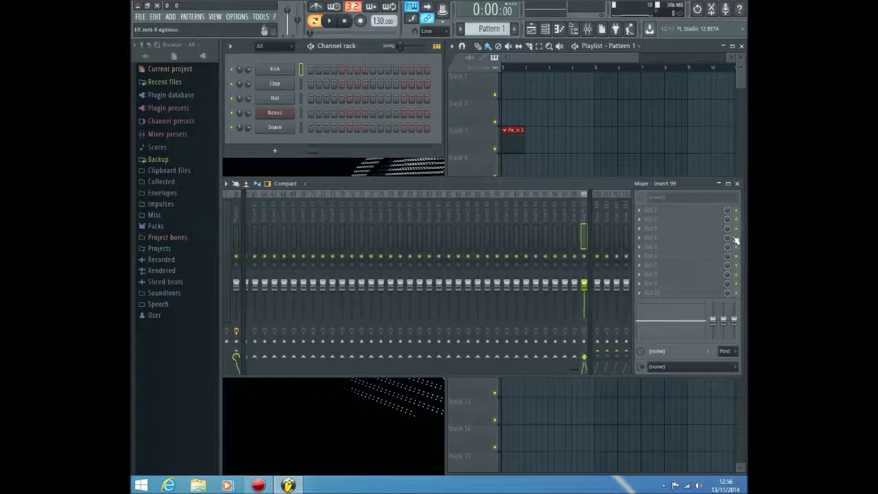
click(625, 206)
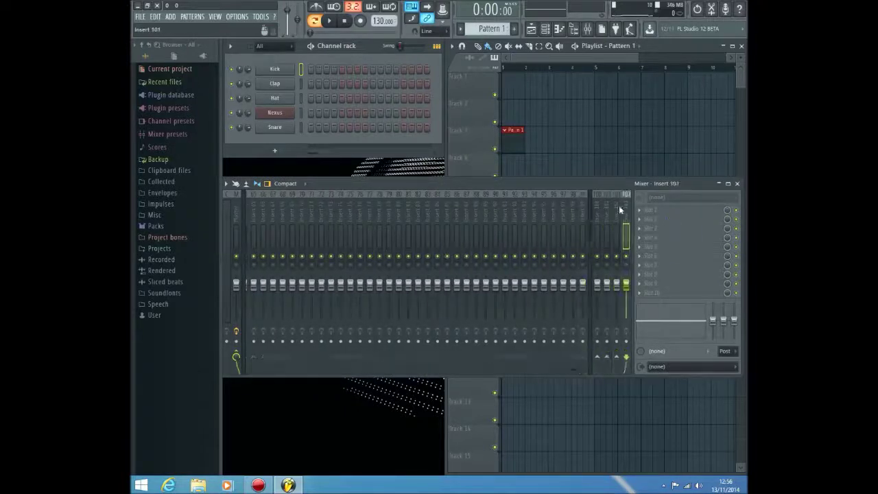
click(607, 206)
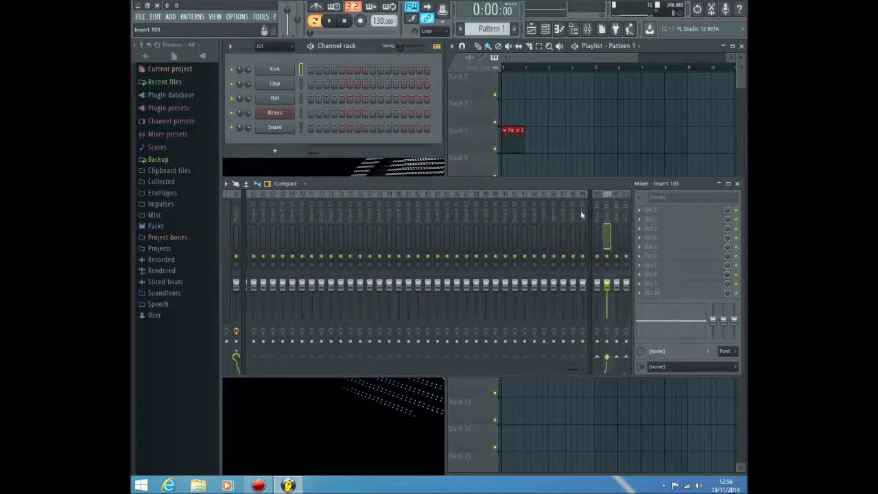
click(625, 205)
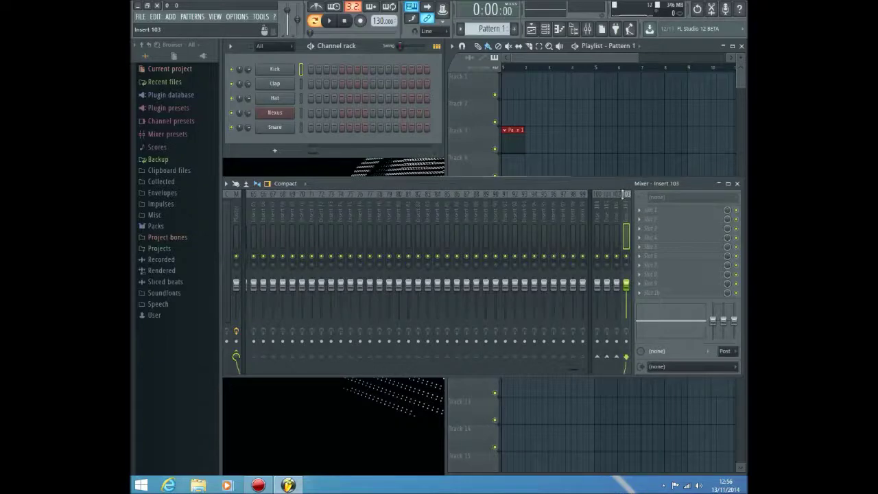